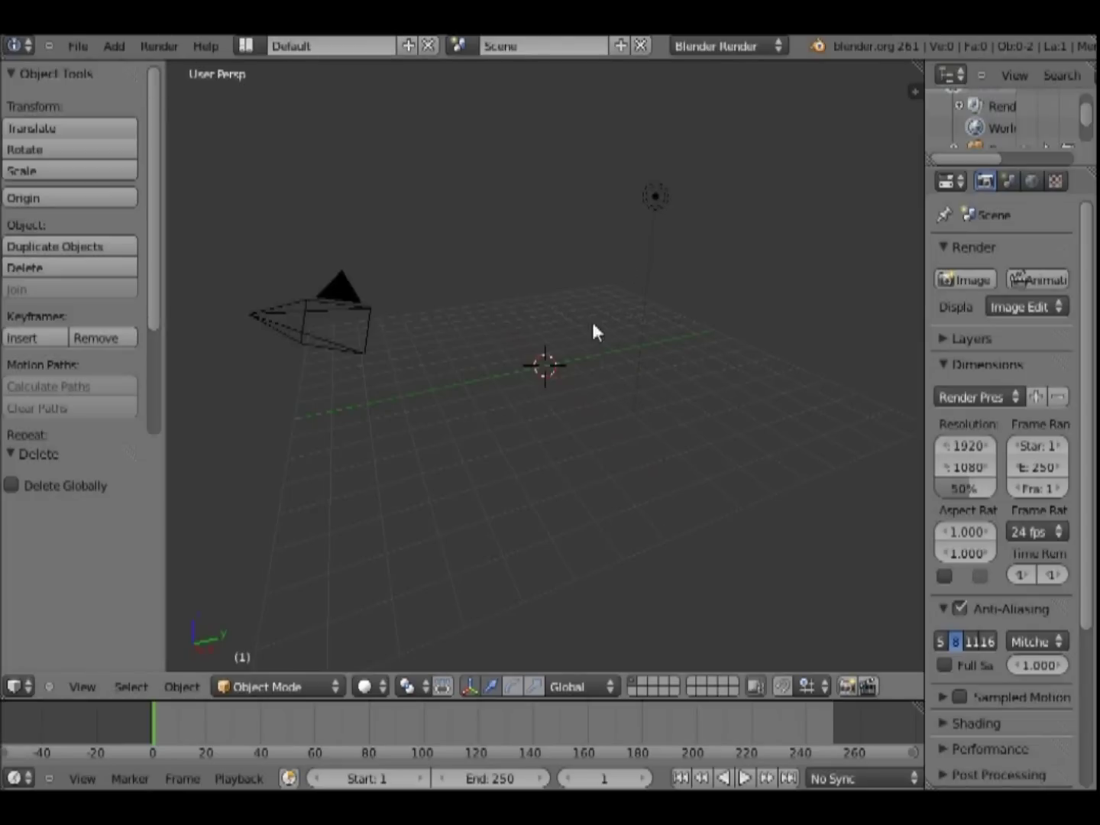
Open the Add menu's list of objects to add
{"action": "left_click", "coordinate": [115, 46]}
{"action": "mouse_move", "coordinate": [130, 67]}
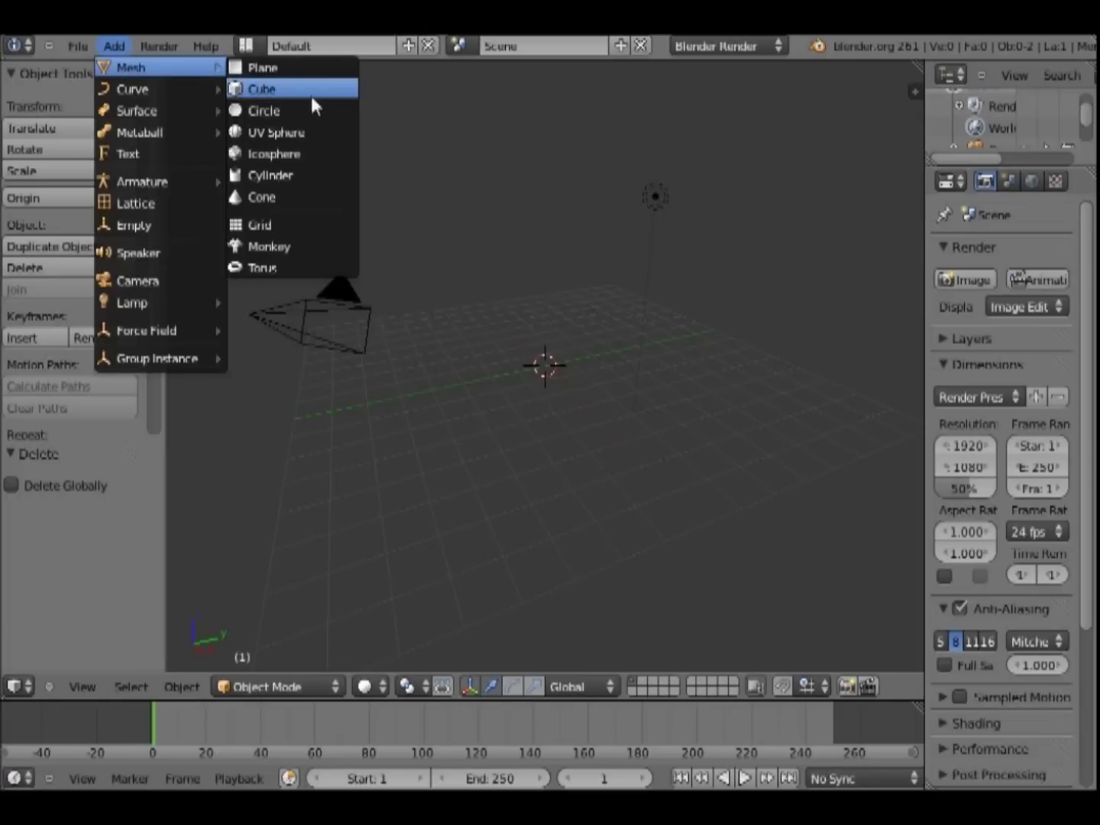
Add a cube mesh and drag it along Z, X and Y away from centre
{"action": "left_click", "coordinate": [311, 95]}
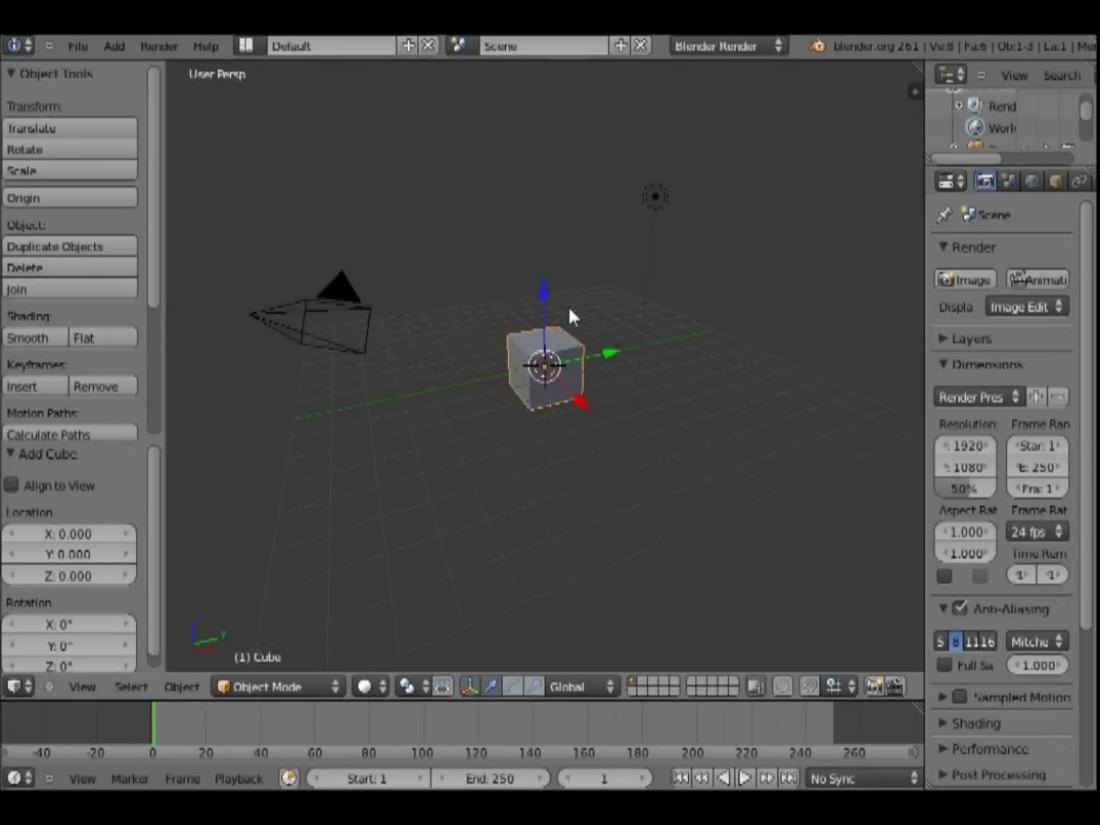
{"action": "left_click_drag", "start_coordinate": [547, 299], "coordinate": [567, 231]}
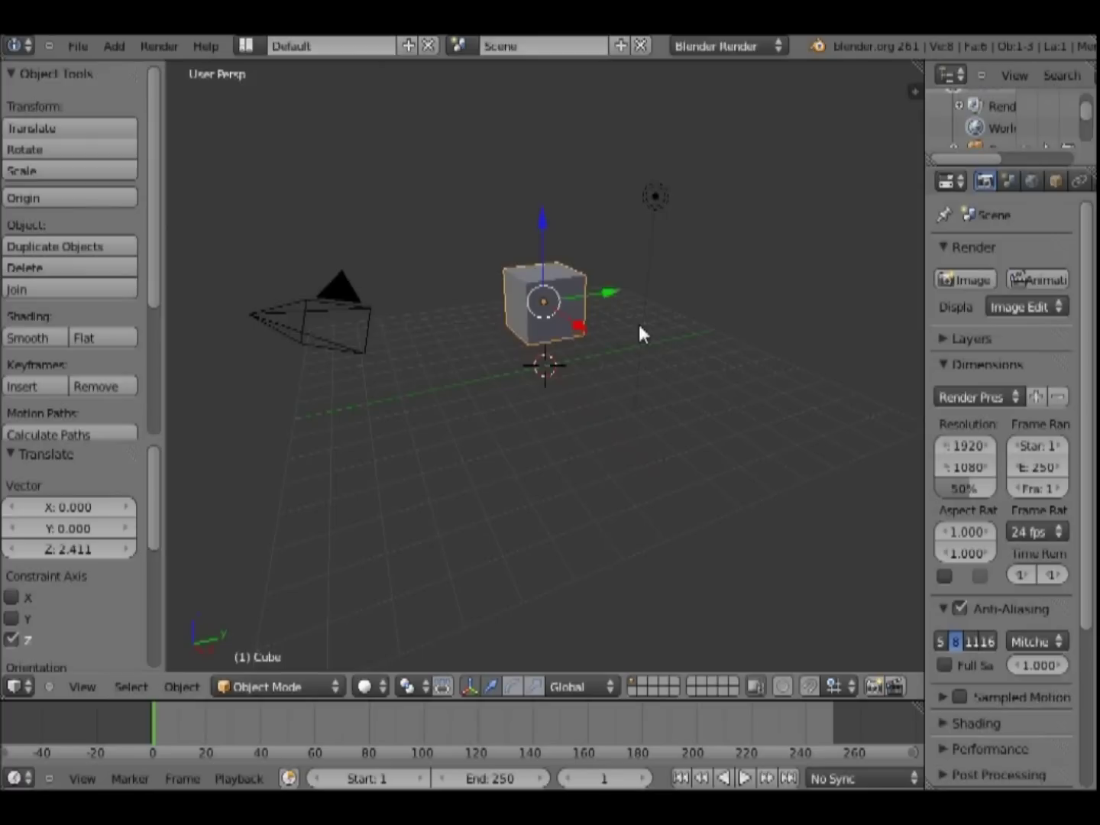
{"action": "left_click", "coordinate": [119, 51]}
{"action": "mouse_move", "coordinate": [563, 320]}
{"action": "left_mouse_down"}
{"action": "mouse_move", "coordinate": [689, 388]}
{"action": "mouse_move", "coordinate": [602, 341]}
{"action": "mouse_move", "coordinate": [575, 242]}
{"action": "left_mouse_up"}
{"action": "left_click", "coordinate": [687, 367]}
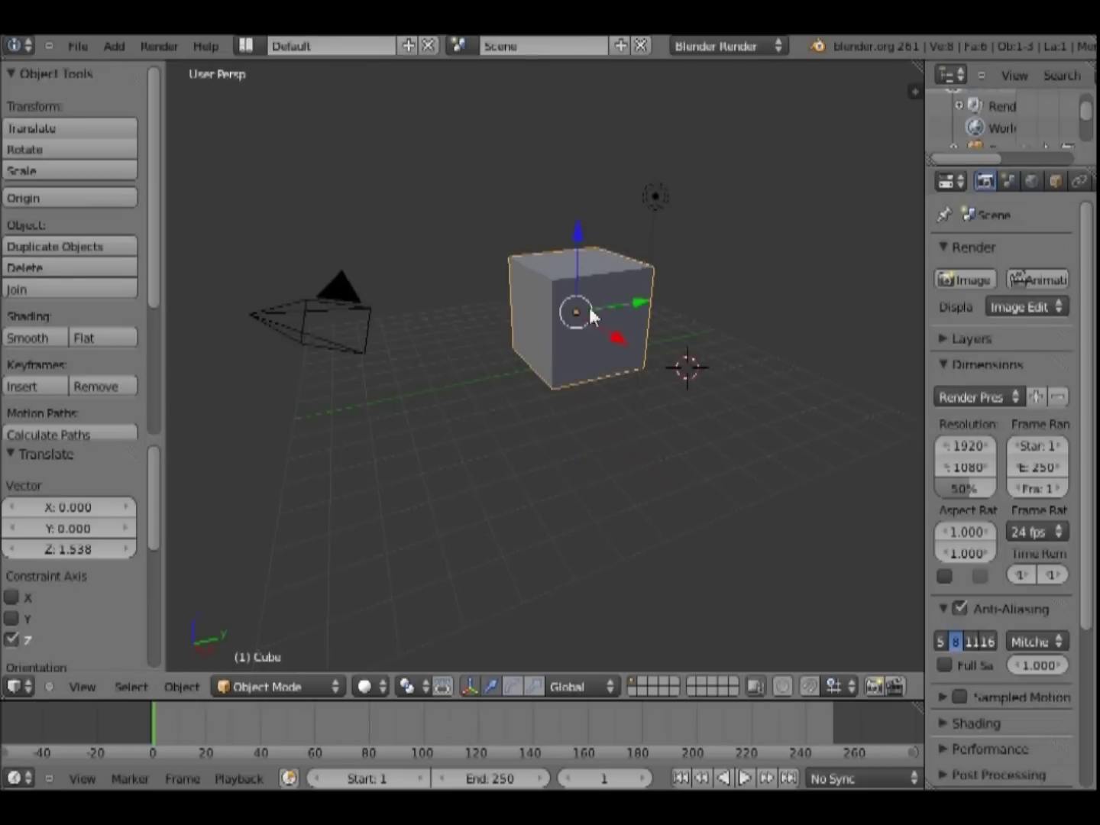
{"action": "left_click_drag", "start_coordinate": [623, 340], "coordinate": [599, 373]}
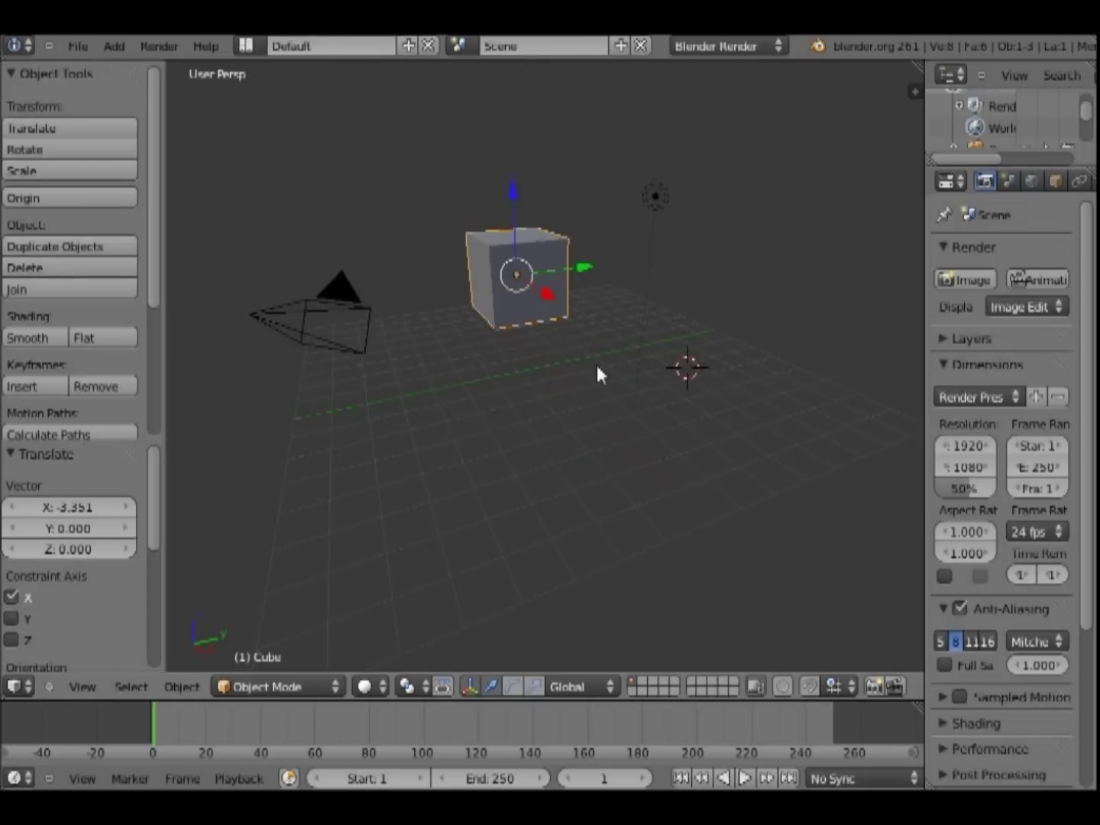
Enter Edit Mode, select a top edge's two vertices, and move them along Y
{"action": "left_click", "coordinate": [239, 689]}
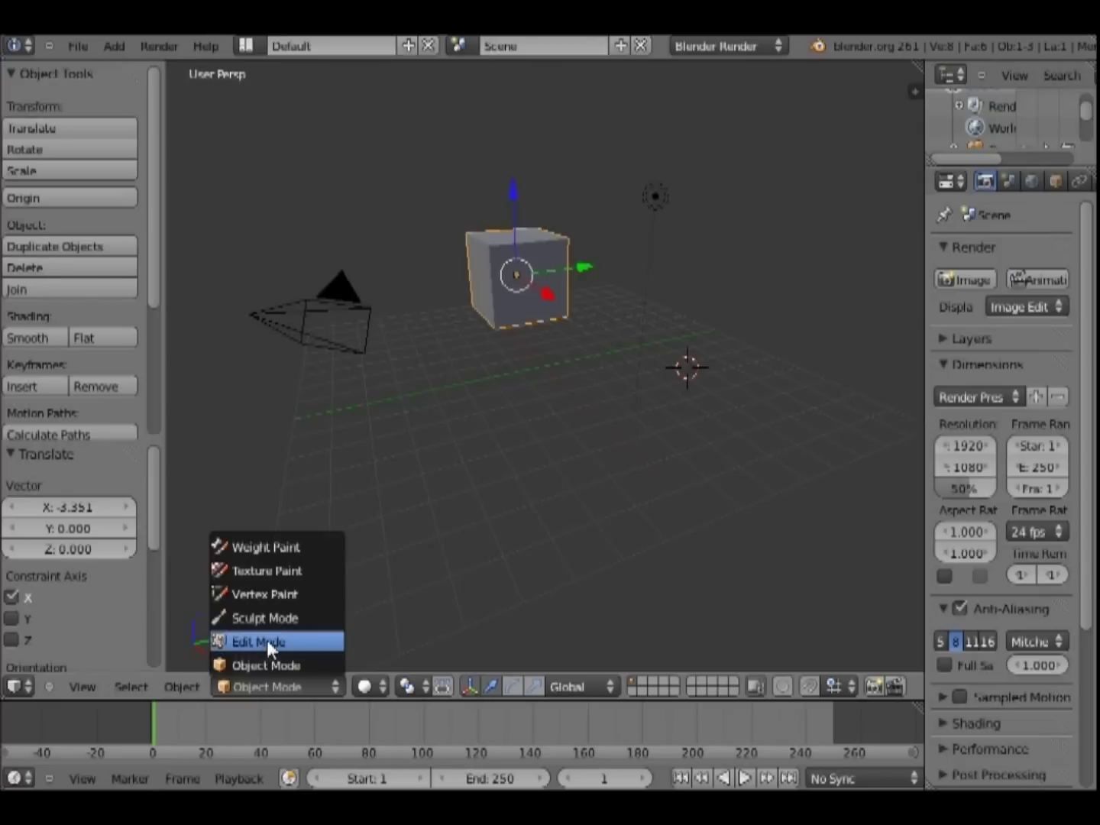
{"action": "left_click", "coordinate": [264, 643]}
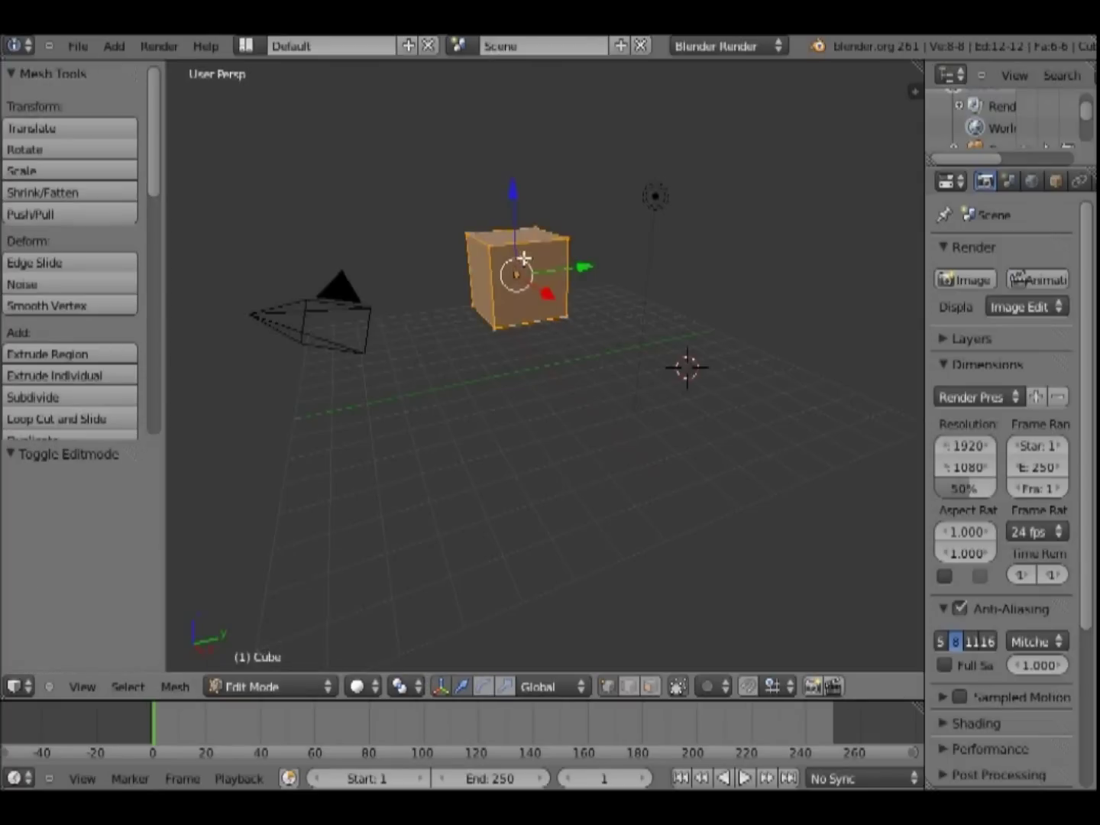
{"action": "right_click", "coordinate": [488, 245]}
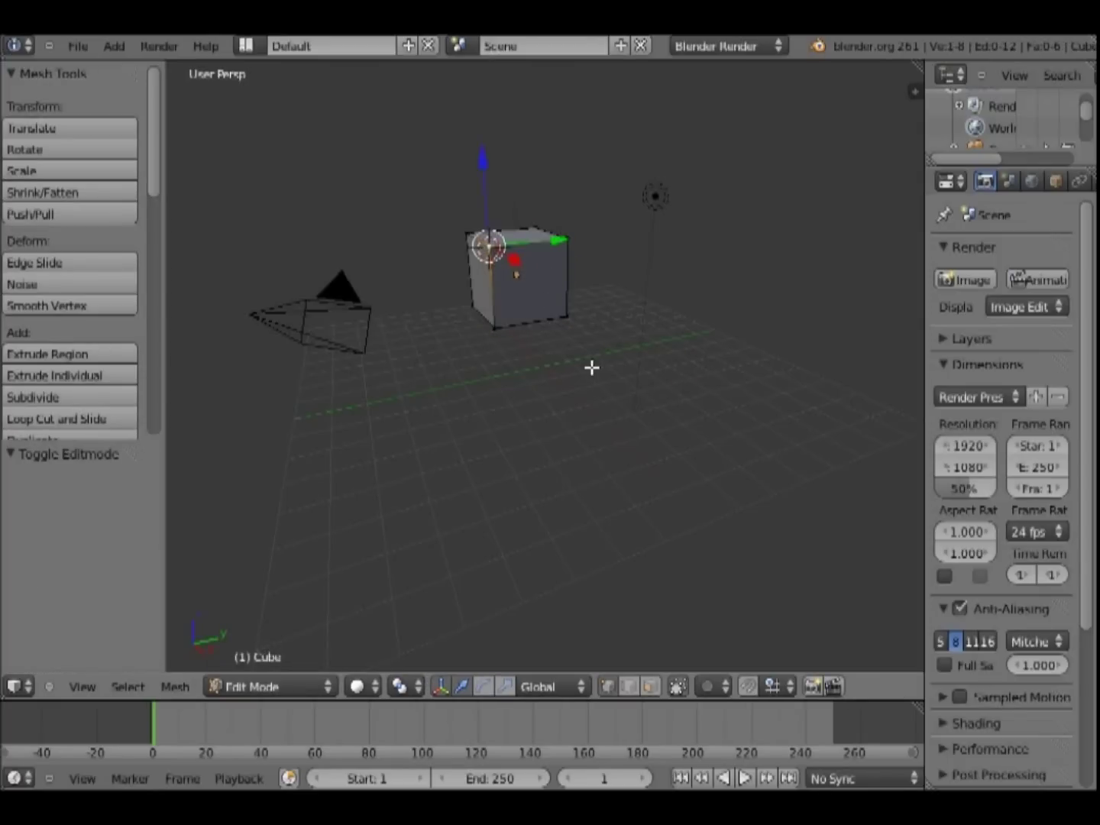
{"action": "middle_click_drag", "start_coordinate": [598, 365], "coordinate": [567, 280]}
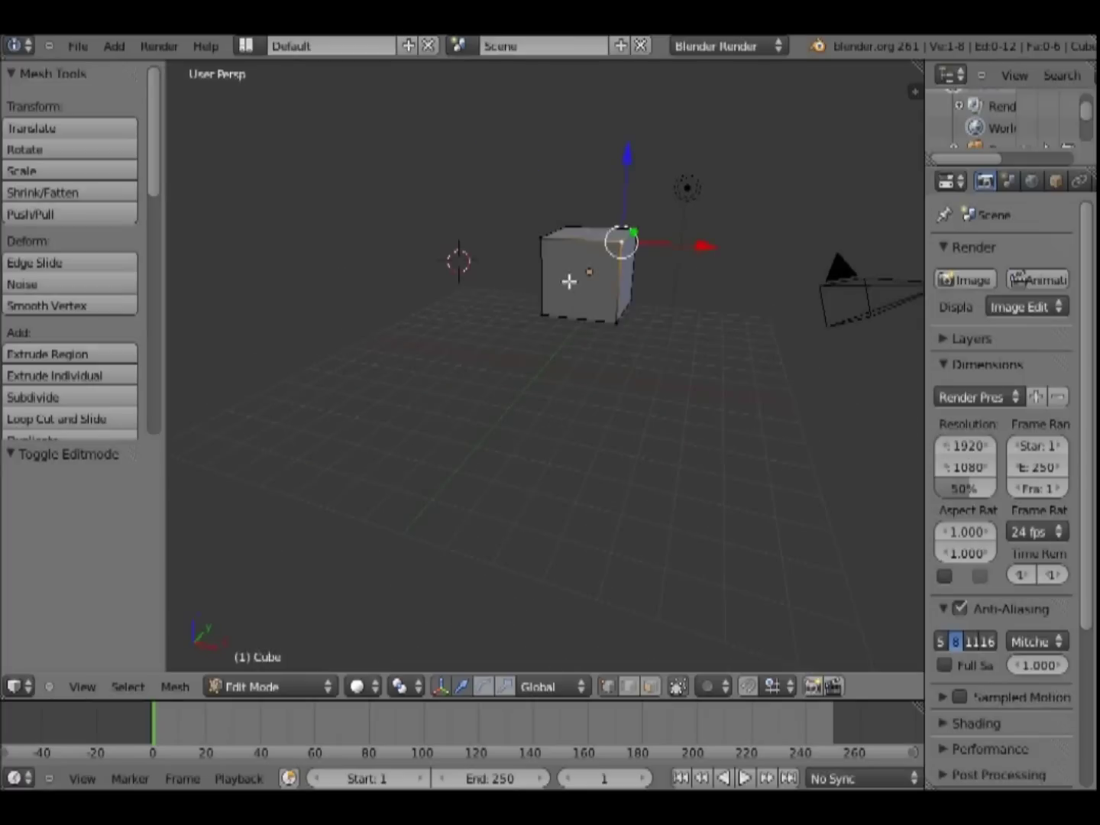
{"action": "right_click", "coordinate": [543, 239], "text": "shift"}
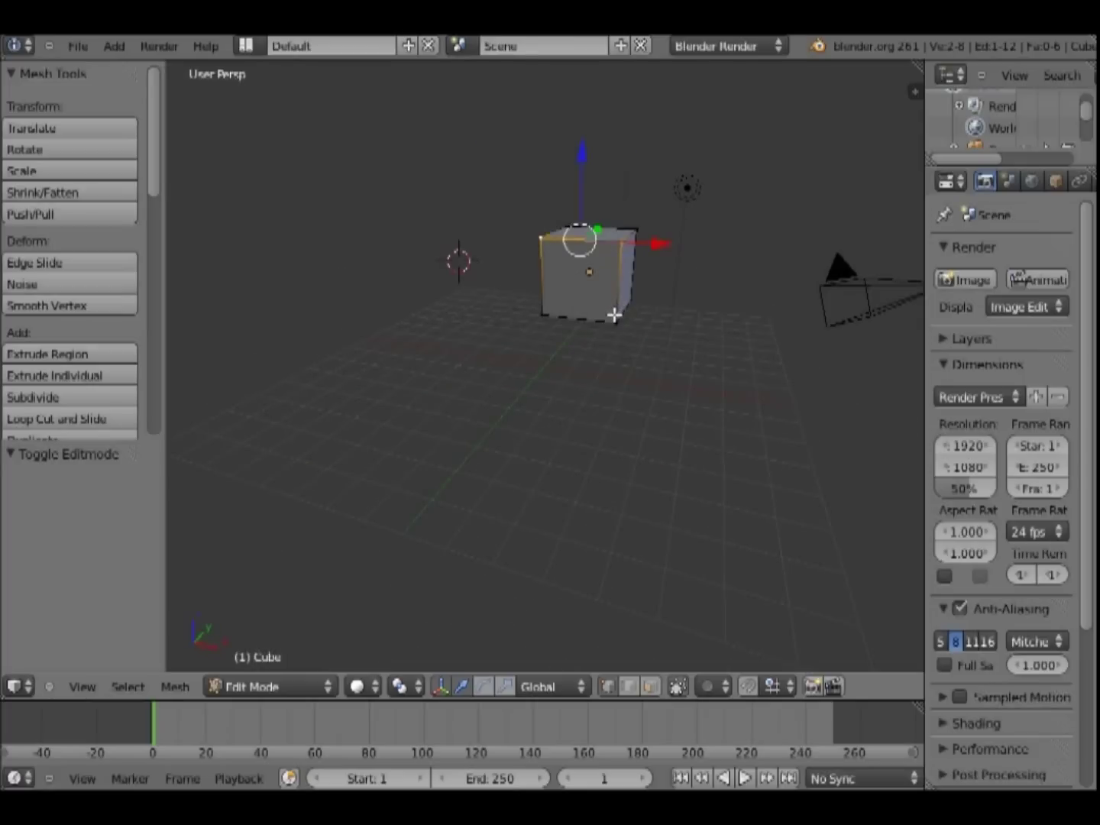
{"action": "key", "text": "KP_6"}
{"action": "key", "text": "KP_6"}
{"action": "key", "text": "KP_6"}
{"action": "key", "text": "KP_6"}
{"action": "key", "text": "KP_6"}
{"action": "key", "text": "KP_6"}
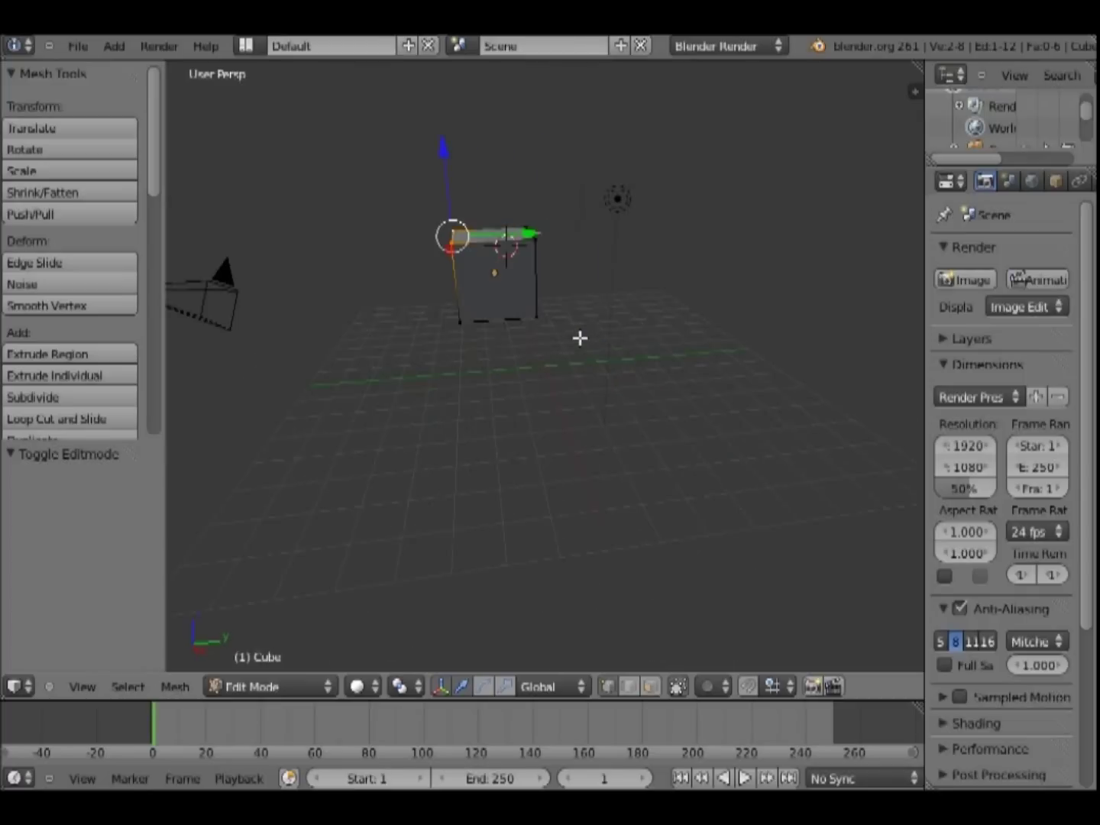
{"action": "key", "text": "g"}
{"action": "key", "text": "y"}
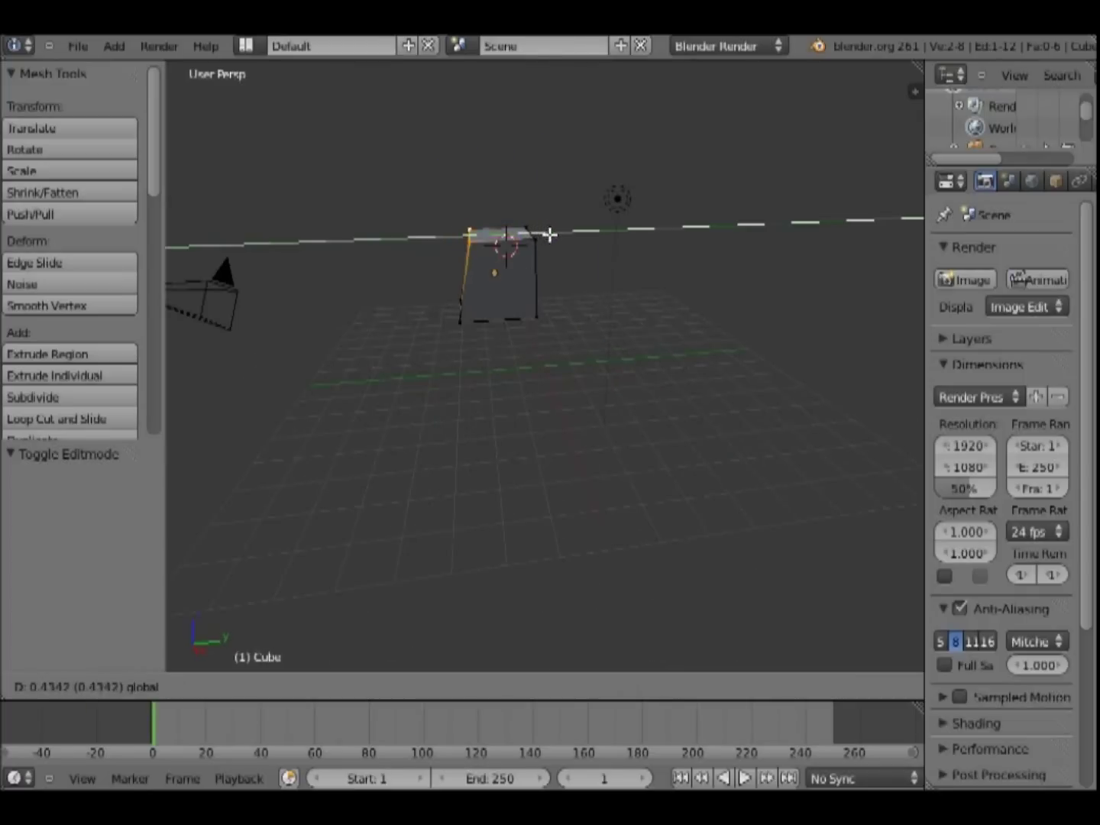
{"action": "left_click", "coordinate": [569, 239]}
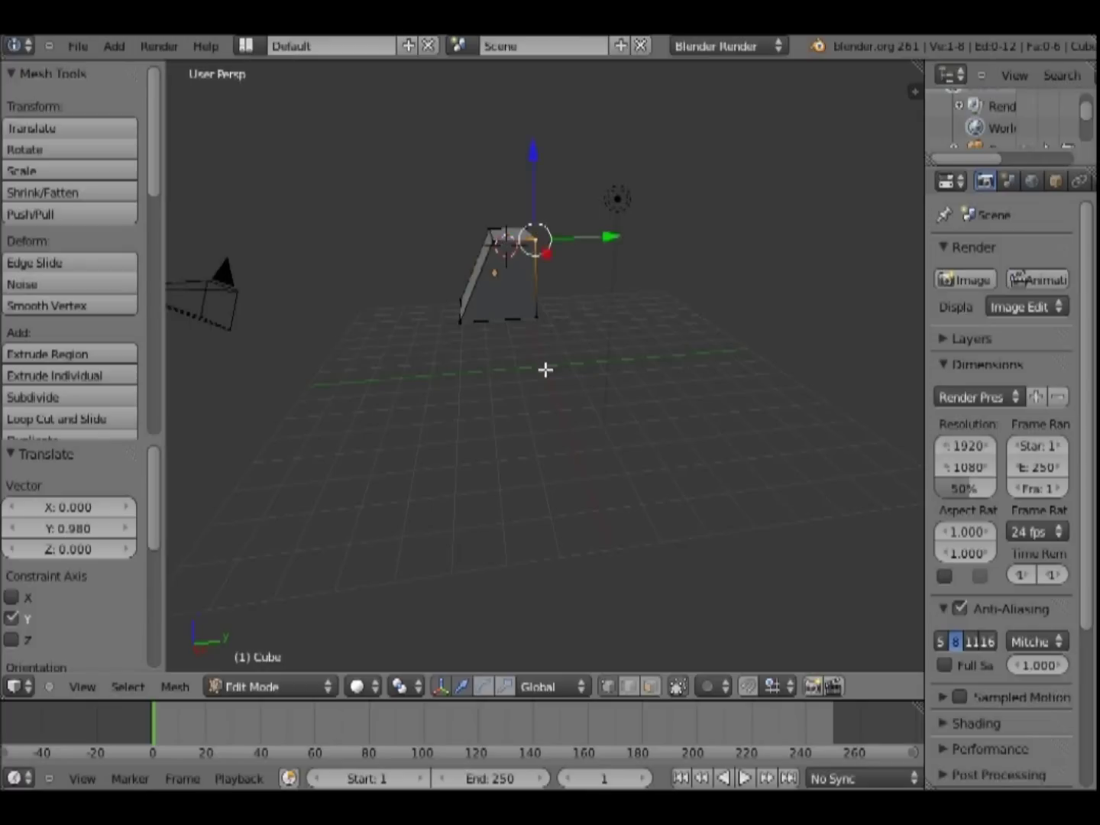
Pull the top-right vertex along Y so the cube becomes a wedge
{"action": "mouse_move", "coordinate": [546, 368]}
{"action": "middle_mouse_down"}
{"action": "mouse_move", "coordinate": [532, 373]}
{"action": "mouse_move", "coordinate": [464, 231]}
{"action": "mouse_move", "coordinate": [525, 223]}
{"action": "middle_mouse_up"}
{"action": "right_click", "coordinate": [522, 220]}
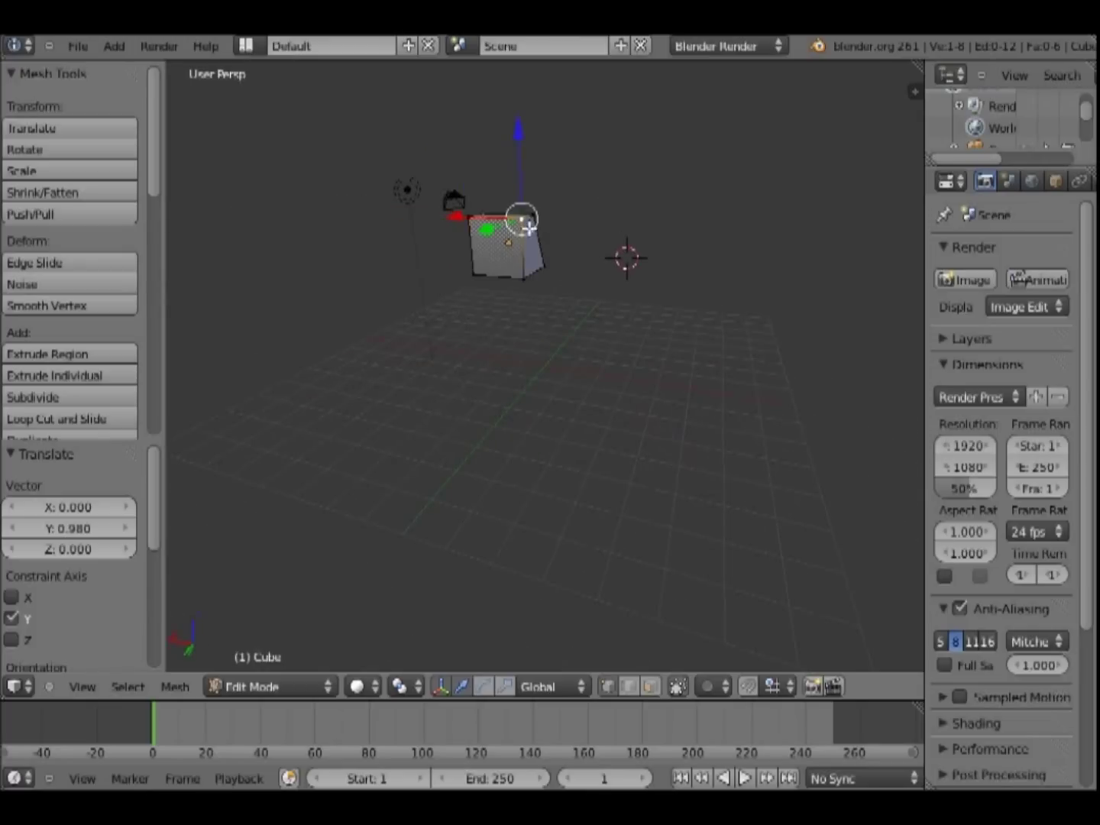
{"action": "key", "text": "KP_6"}
{"action": "key", "text": "KP_6"}
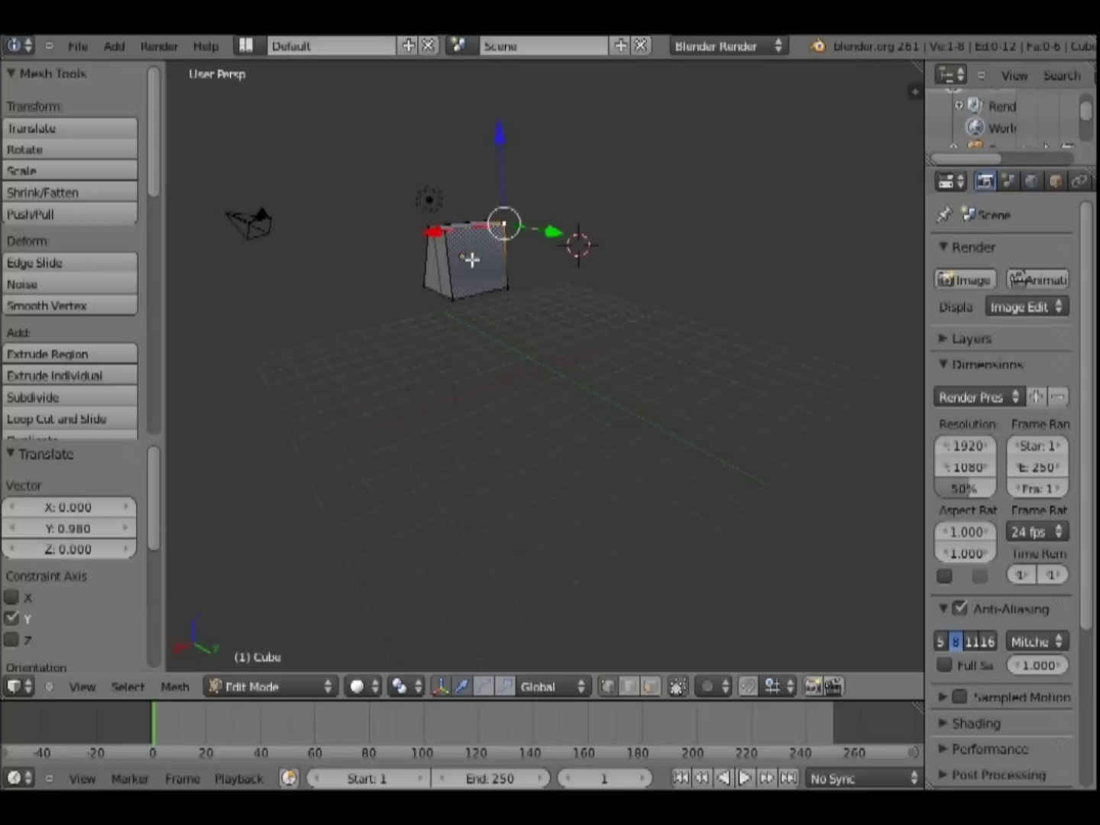
{"action": "key", "text": "KP_6"}
{"action": "key", "text": "KP_6"}
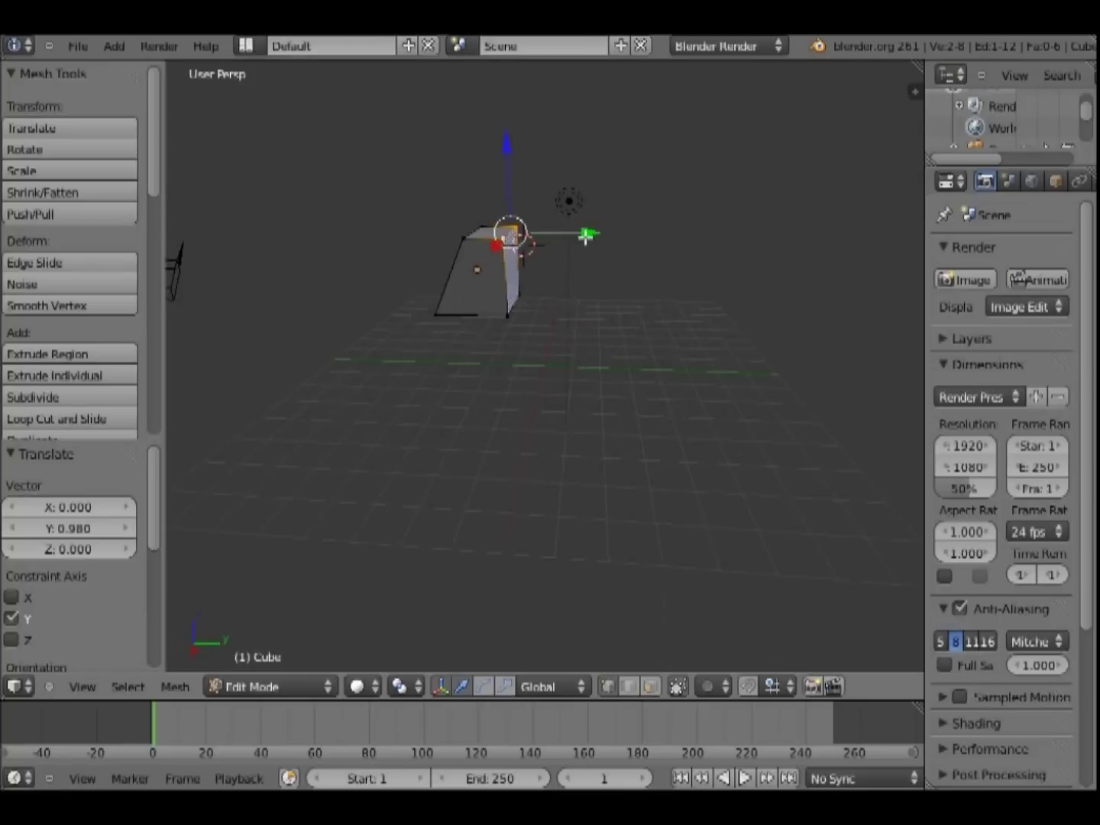
{"action": "left_click_drag", "start_coordinate": [589, 229], "coordinate": [551, 235]}
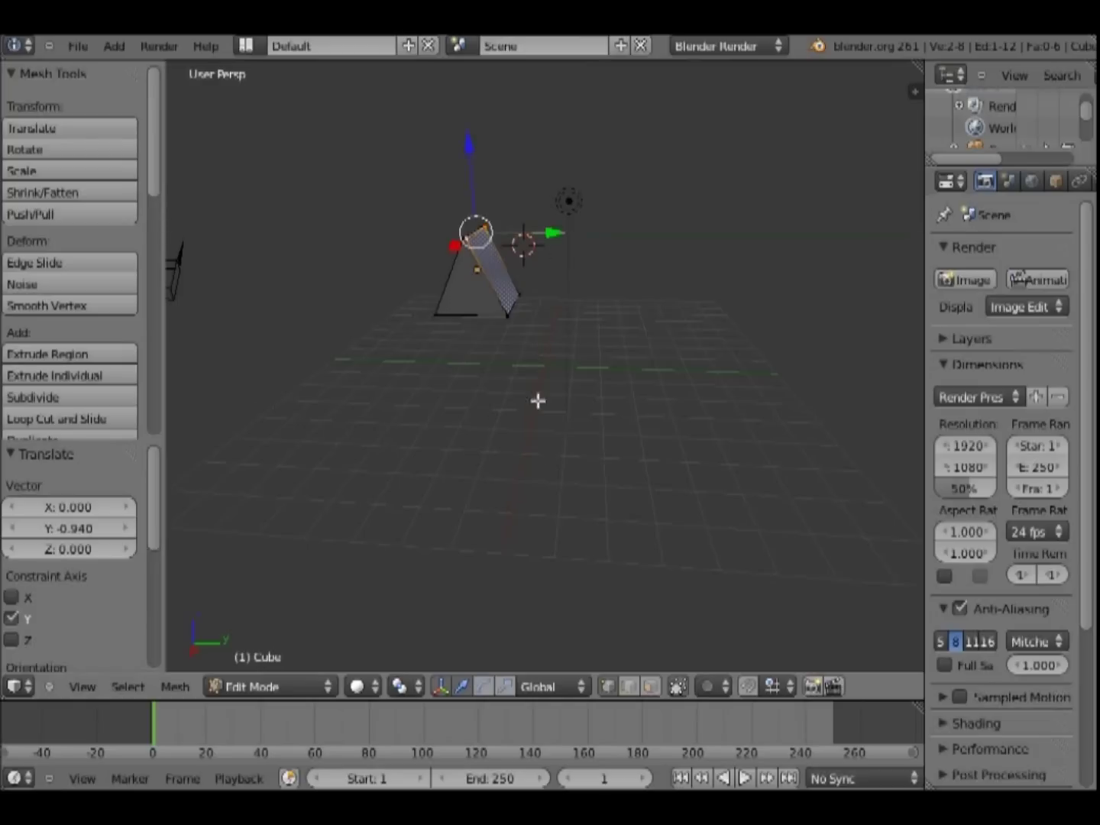
{"action": "scroll", "coordinate": [516, 420], "scroll_direction": "up", "scroll_amount": 2}
{"action": "scroll", "coordinate": [515, 429], "scroll_direction": "down", "scroll_amount": 1}
{"action": "middle_click_drag", "start_coordinate": [516, 429], "coordinate": [496, 482]}
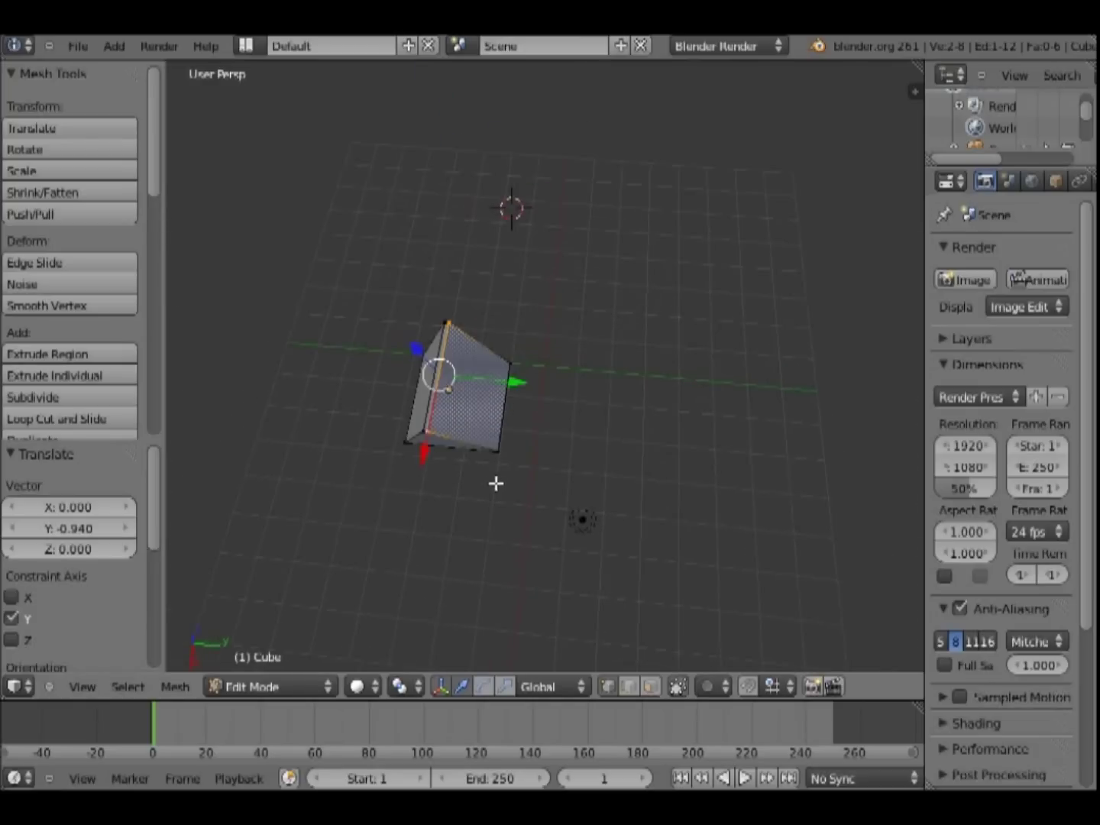
Select the face at the vertical edge and move it along X
{"action": "right_click", "coordinate": [428, 433]}
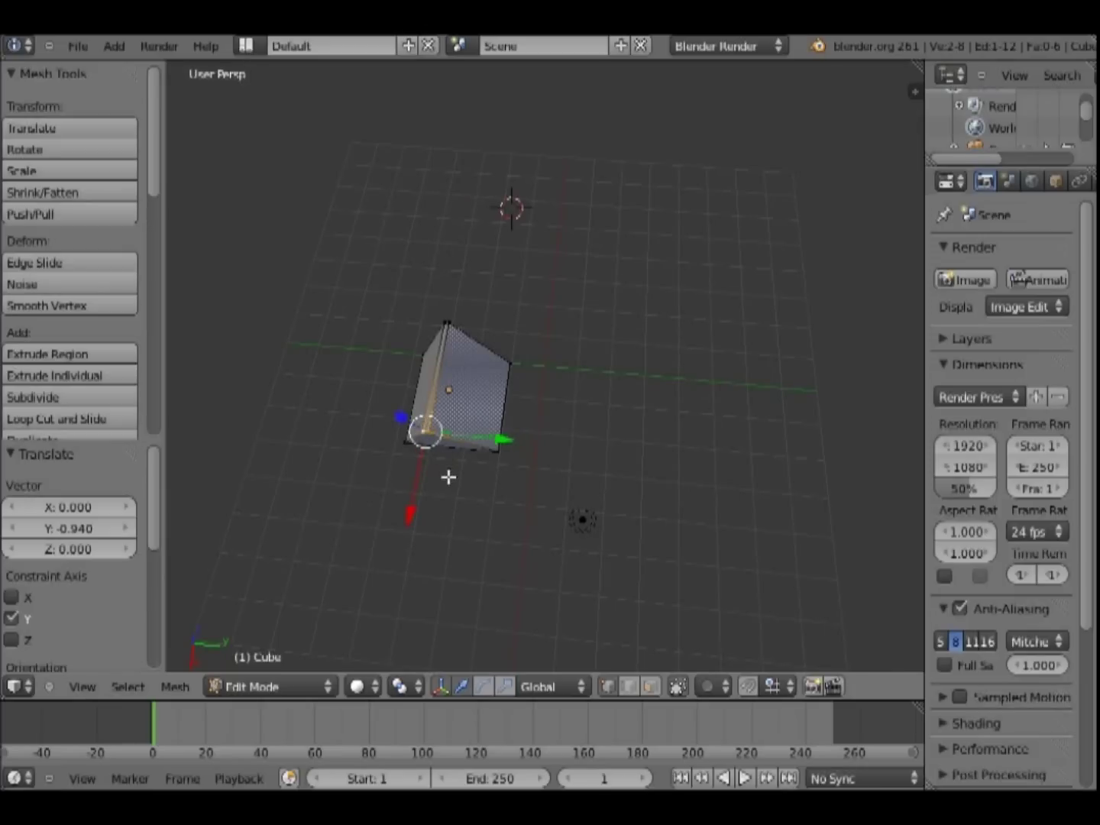
{"action": "right_click", "coordinate": [448, 324], "text": "shift"}
{"action": "right_click", "coordinate": [448, 326], "text": "shift"}
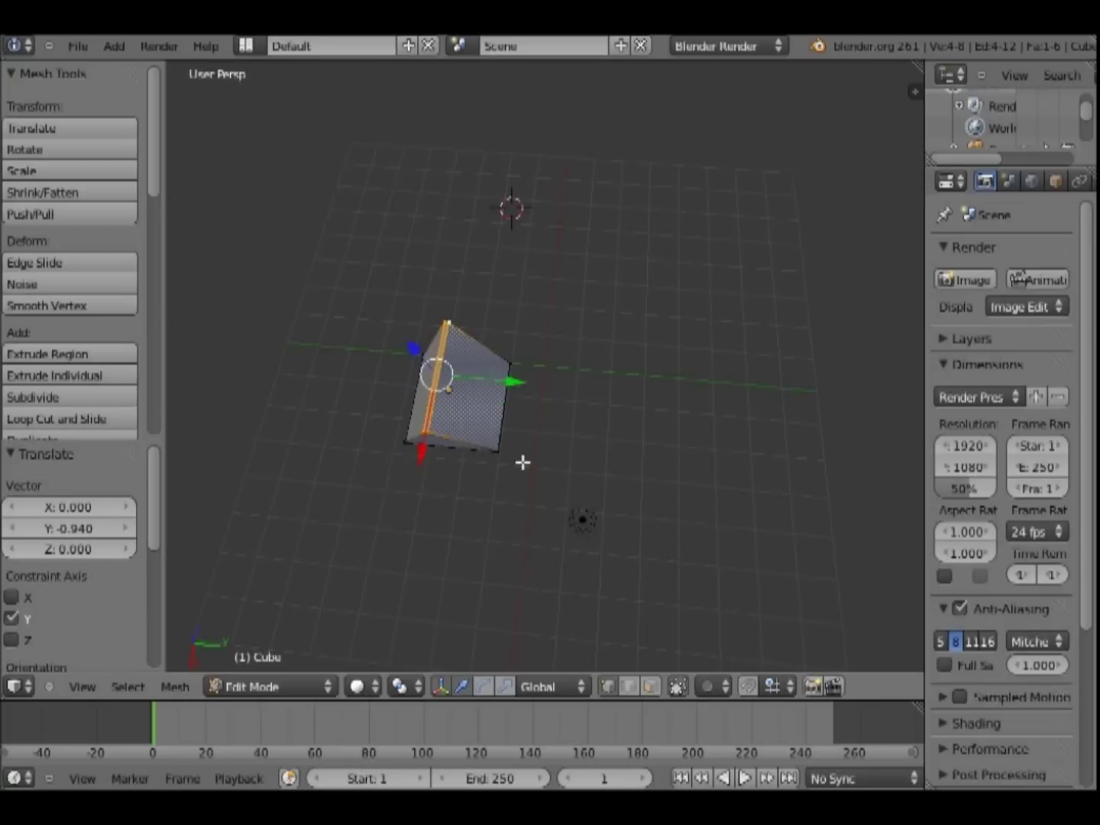
{"action": "key", "text": "g"}
{"action": "key", "text": "x"}
{"action": "left_click", "coordinate": [428, 447]}
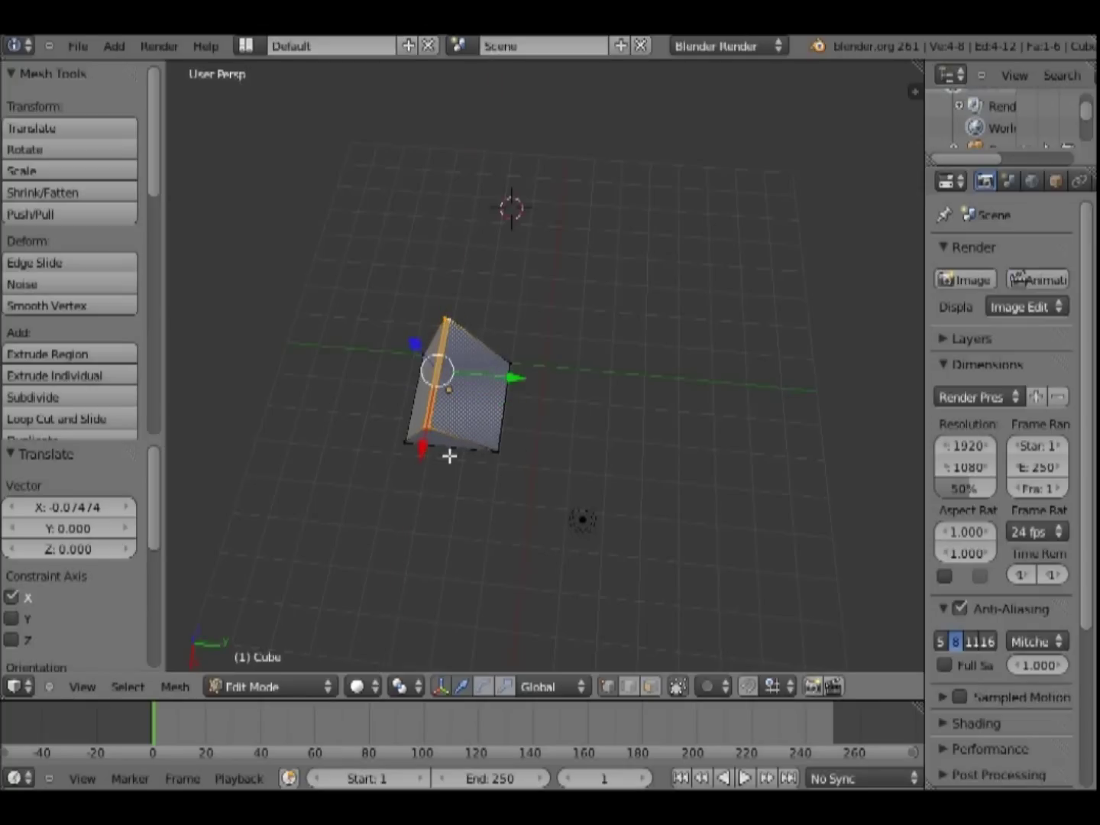
Select a two-vertex edge and move it along X
{"action": "right_click", "coordinate": [432, 425]}
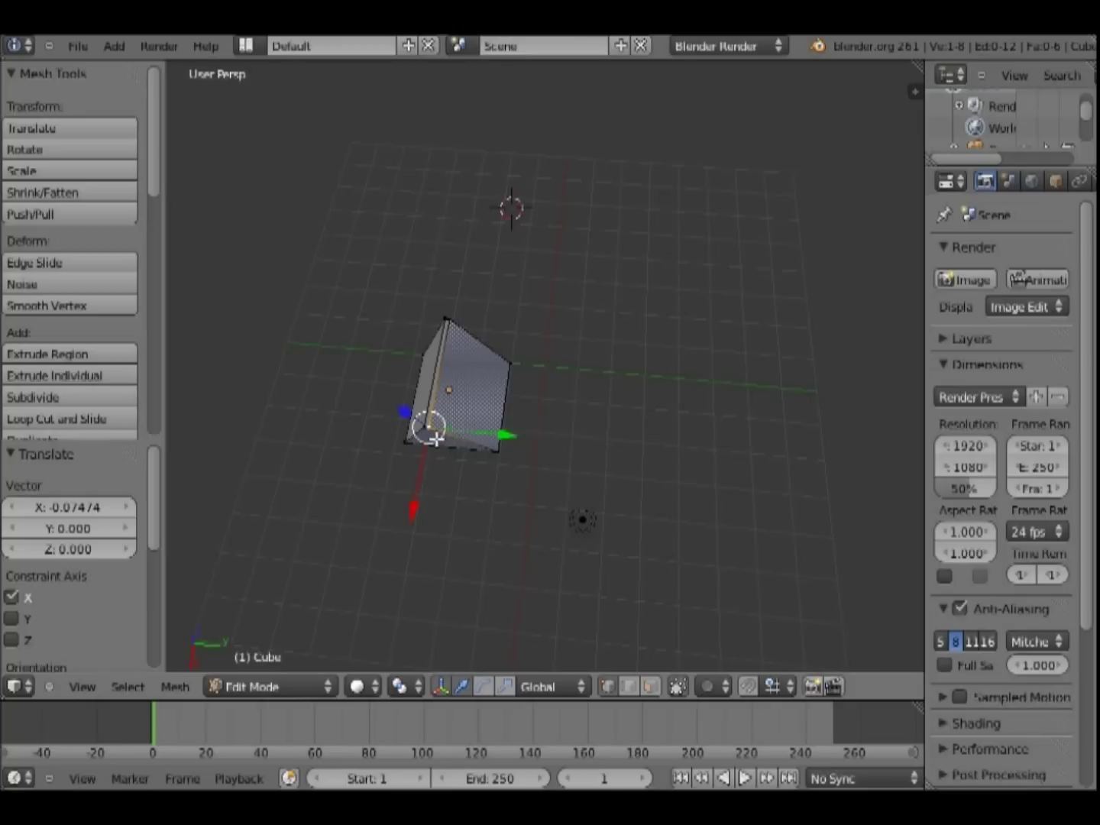
{"action": "right_click", "coordinate": [428, 428], "text": "shift"}
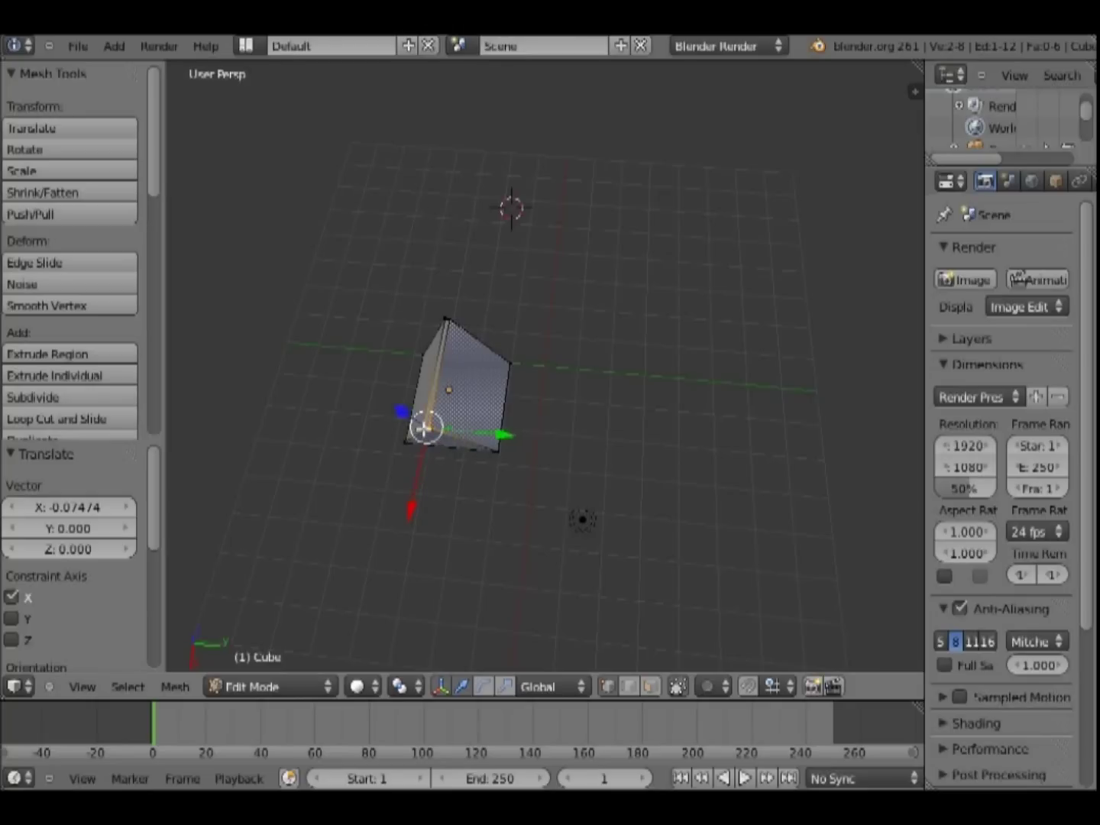
{"action": "key", "text": "g"}
{"action": "key", "text": "x"}
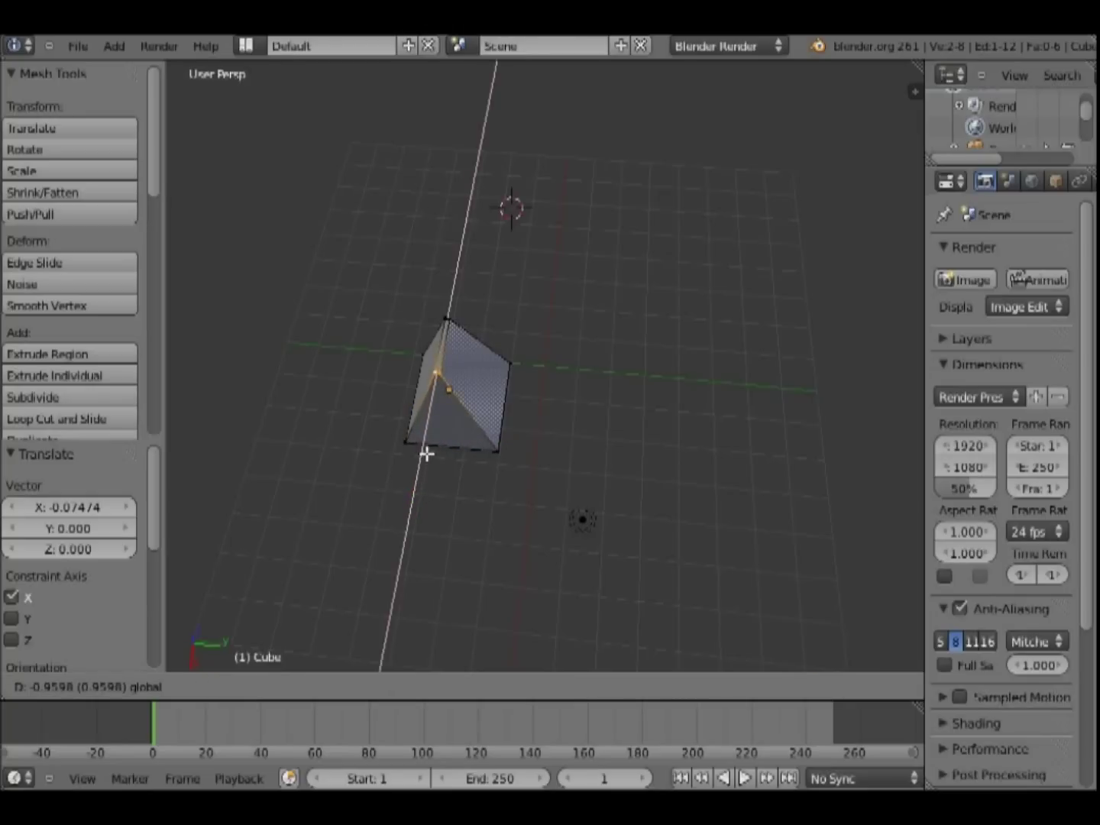
{"action": "left_click", "coordinate": [427, 446]}
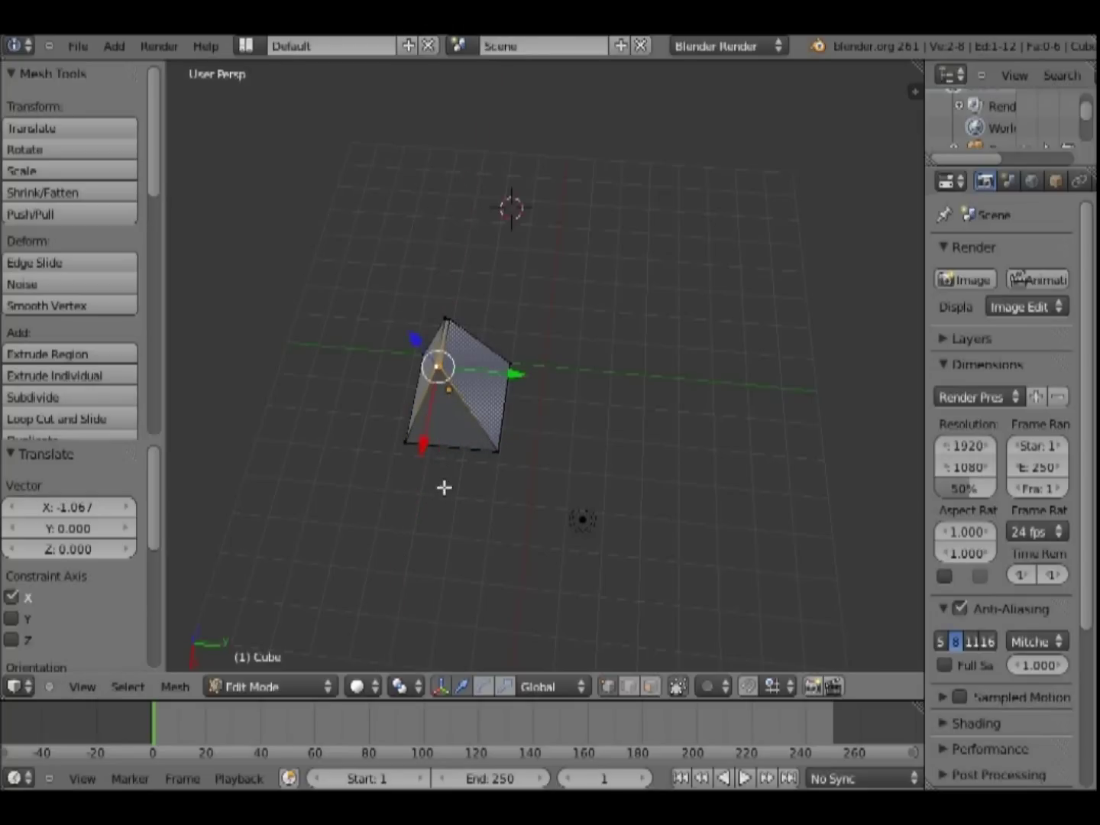
Select a corner vertex and try a vertical move, then cancel it
{"action": "middle_click_drag", "start_coordinate": [436, 495], "coordinate": [280, 476]}
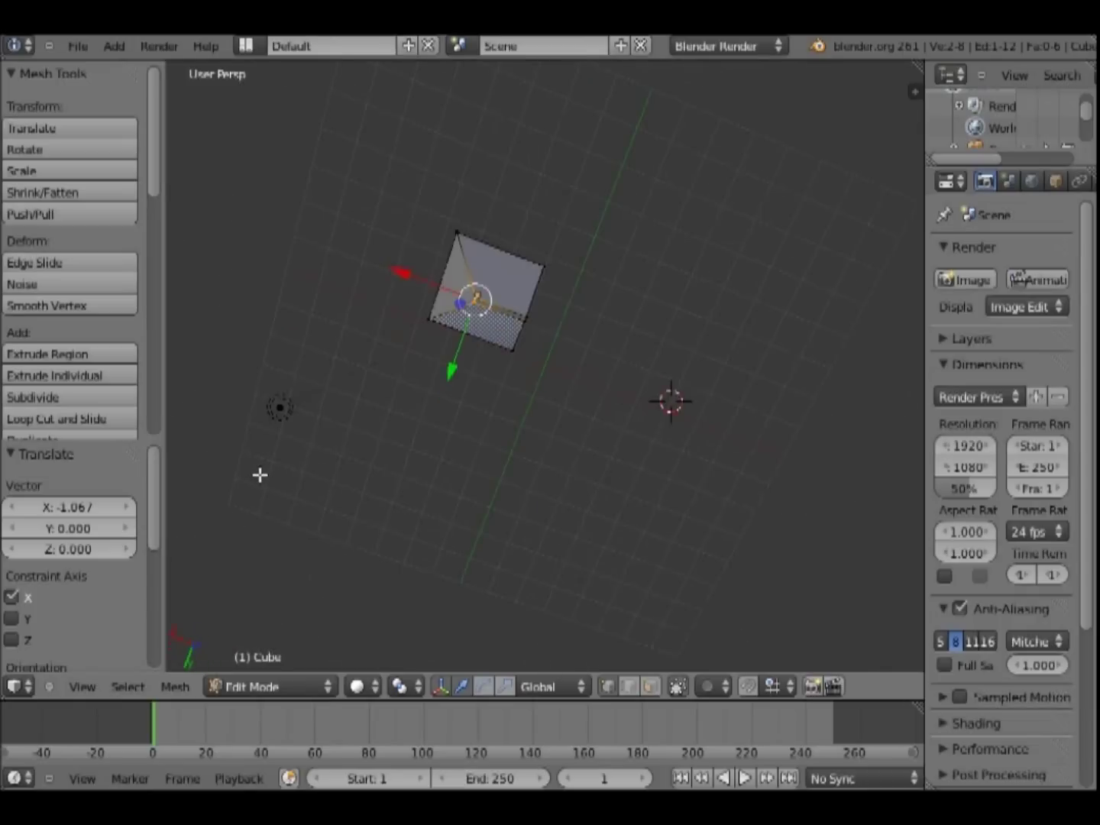
{"action": "key", "text": "KP_2"}
{"action": "key", "text": "KP_2"}
{"action": "key", "text": "KP_6"}
{"action": "key", "text": "KP_6"}
{"action": "key", "text": "KP_6"}
{"action": "key", "text": "KP_6"}
{"action": "key", "text": "KP_6"}
{"action": "key", "text": "KP_6"}
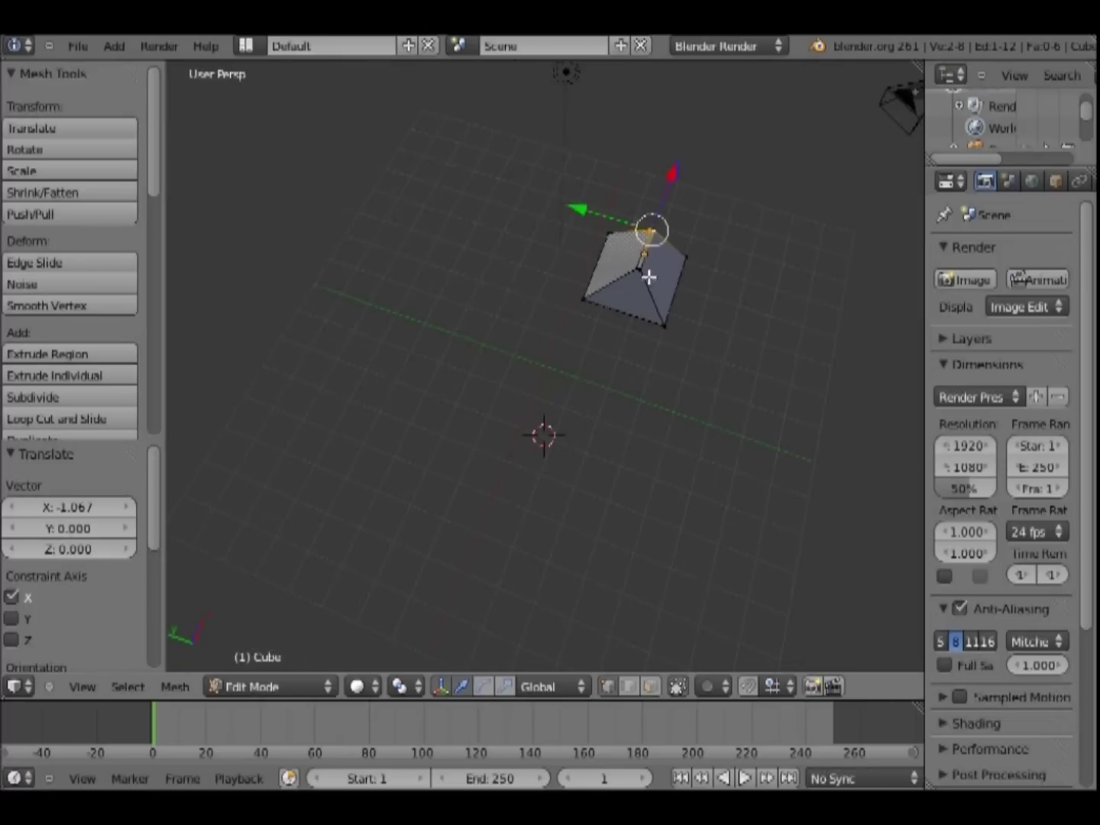
{"action": "right_click", "coordinate": [639, 269]}
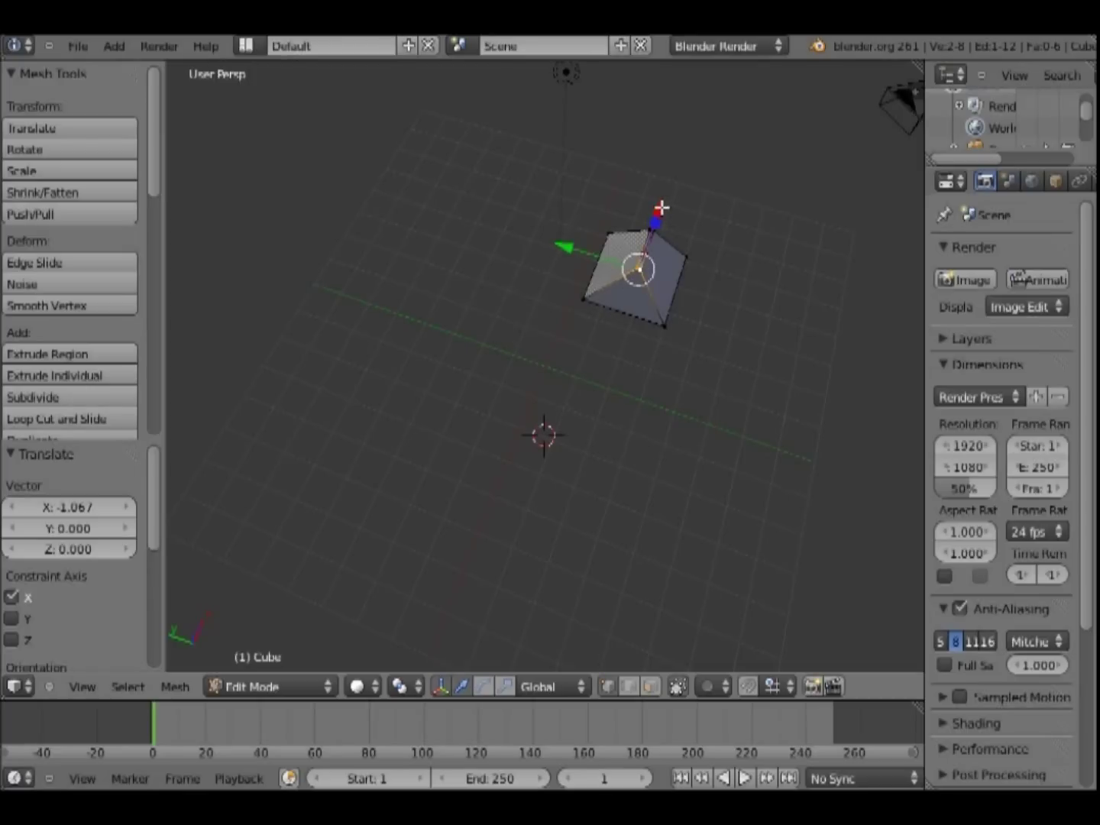
{"action": "left_click_drag", "start_coordinate": [658, 210], "coordinate": [666, 183]}
{"action": "mouse_move", "coordinate": [508, 415]}
{"action": "middle_mouse_down"}
{"action": "mouse_move", "coordinate": [575, 437]}
{"action": "mouse_move", "coordinate": [516, 438]}
{"action": "middle_mouse_up"}
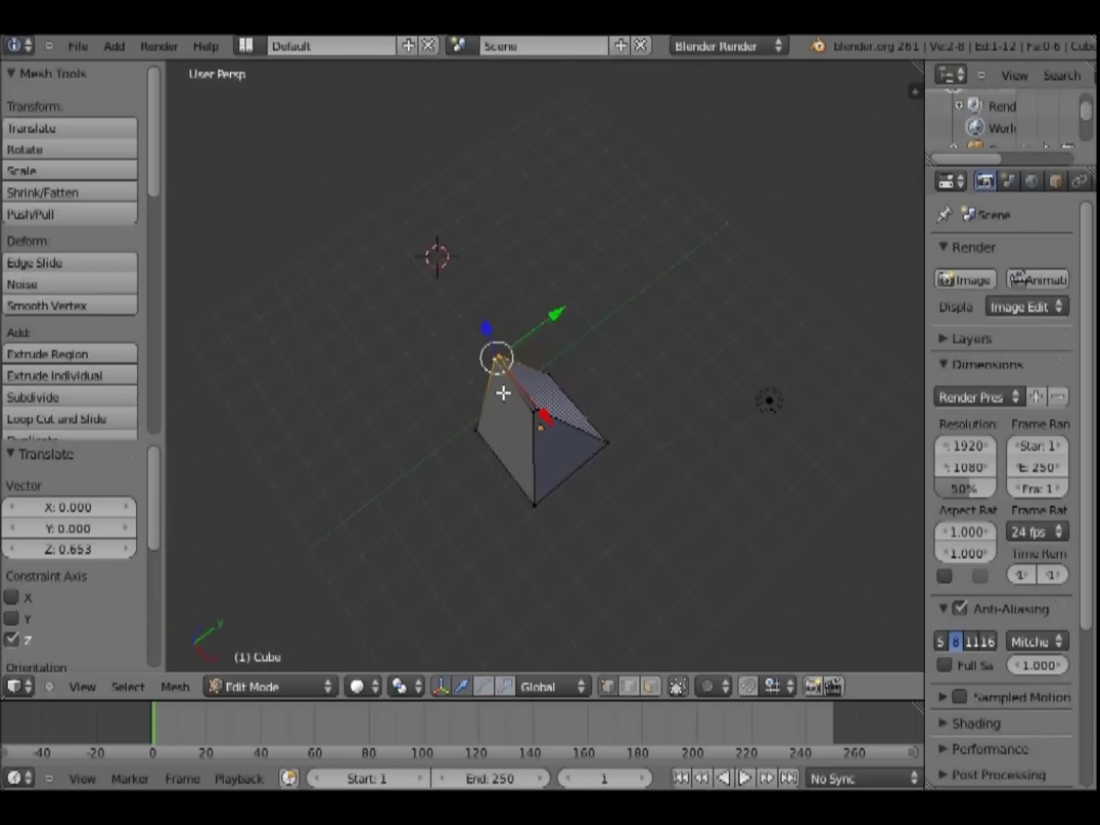
{"action": "left_click_drag", "start_coordinate": [543, 414], "coordinate": [568, 472]}
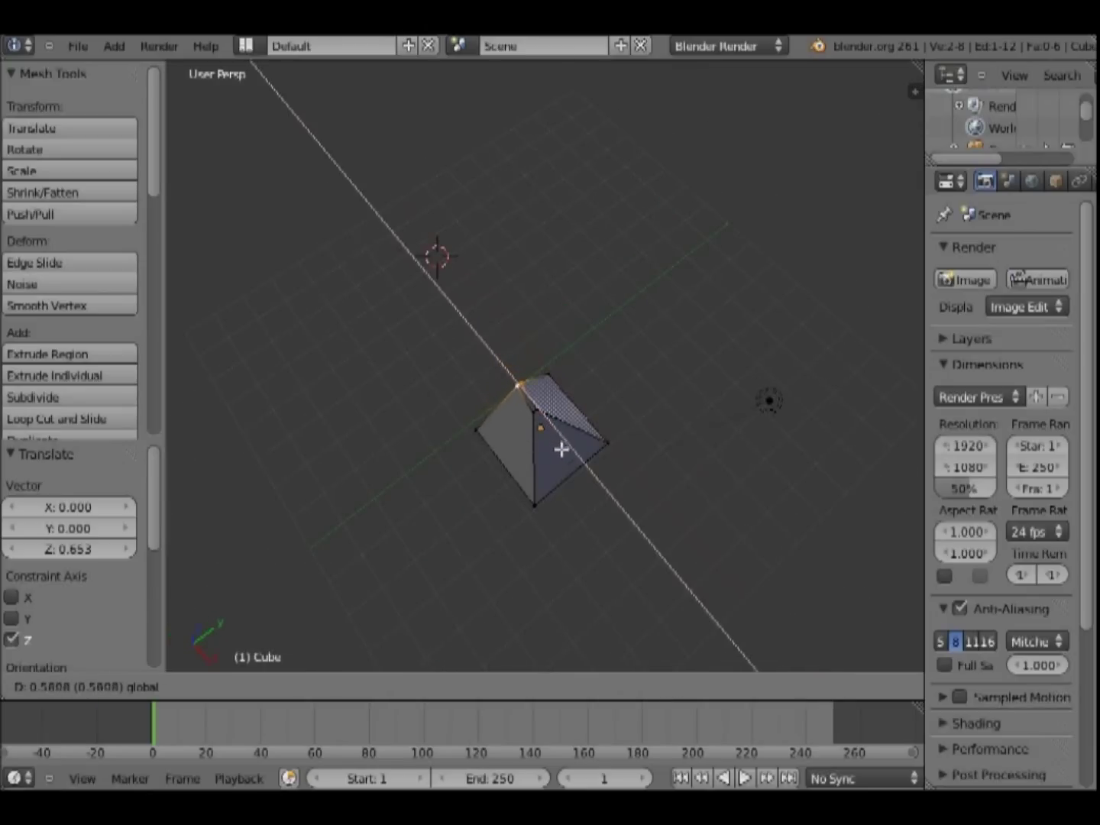
{"action": "right_click", "coordinate": [569, 473]}
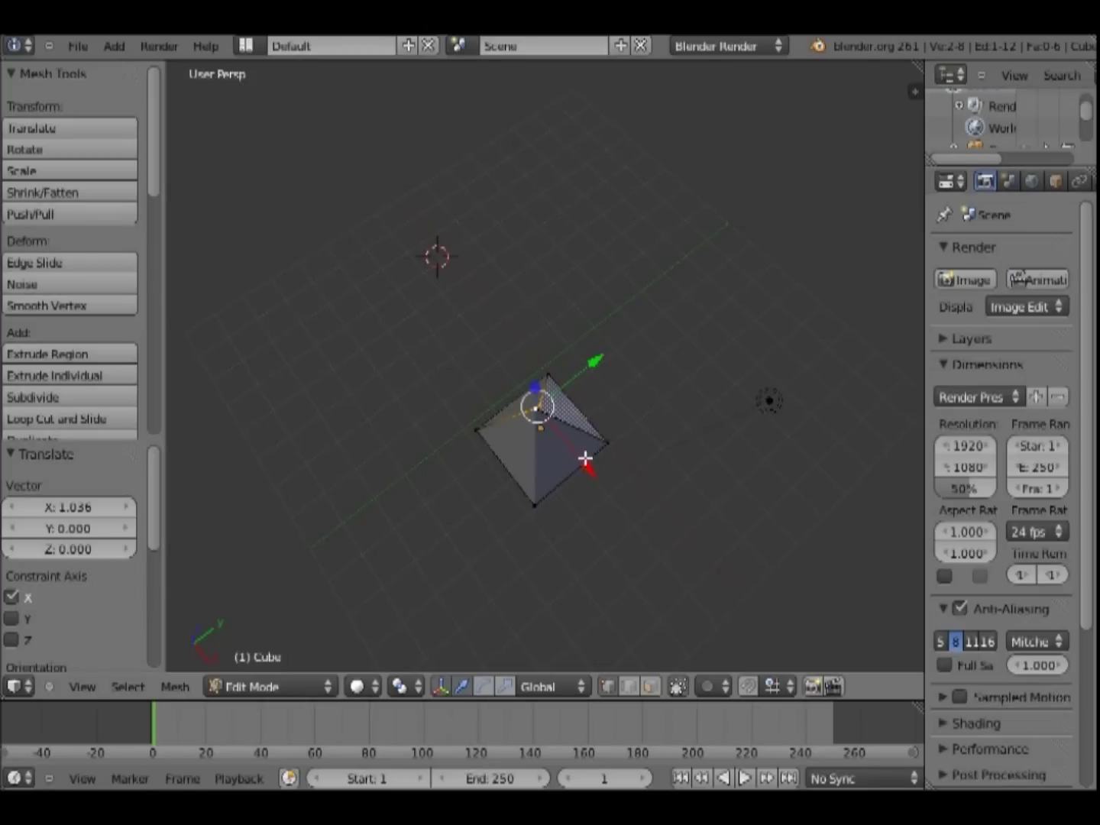
Move the pyramid's middle vertex slightly along Y
{"action": "right_click", "coordinate": [534, 507]}
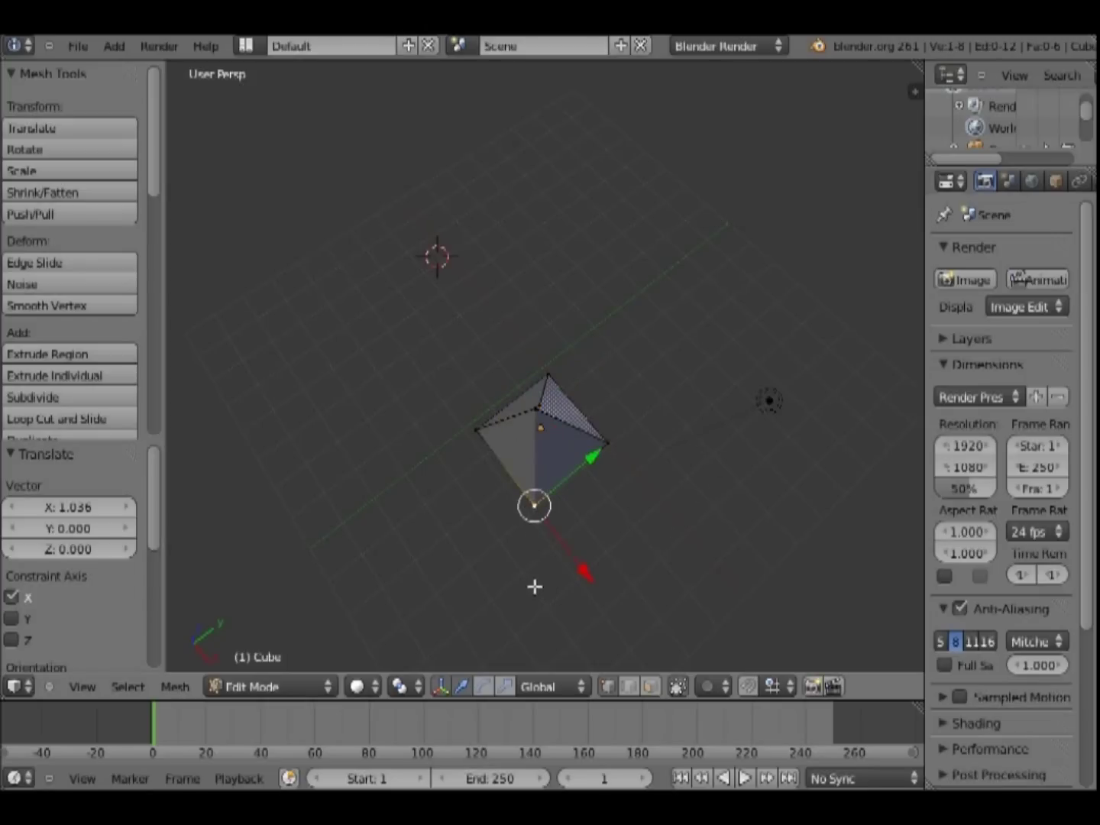
{"action": "scroll", "coordinate": [536, 584], "scroll_direction": "up", "scroll_amount": 1}
{"action": "scroll", "coordinate": [527, 596], "scroll_direction": "up", "scroll_amount": 1}
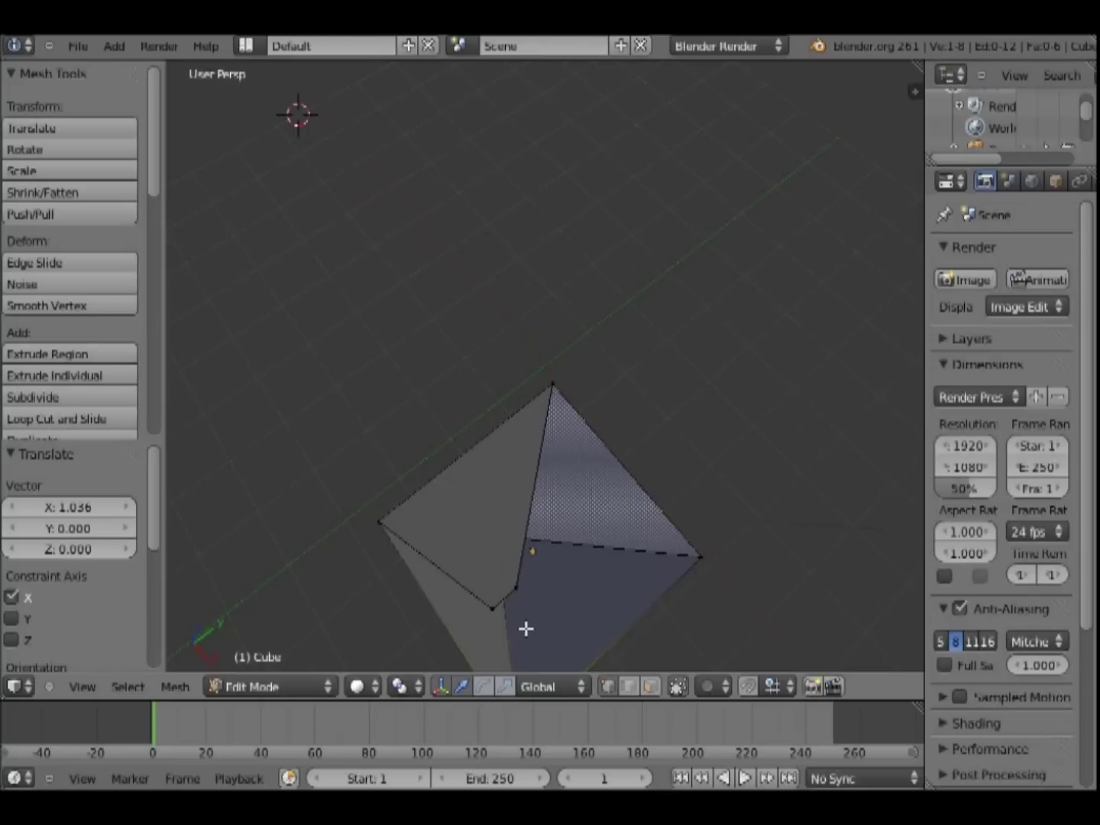
{"action": "scroll", "coordinate": [521, 634], "scroll_direction": "down", "scroll_amount": 1}
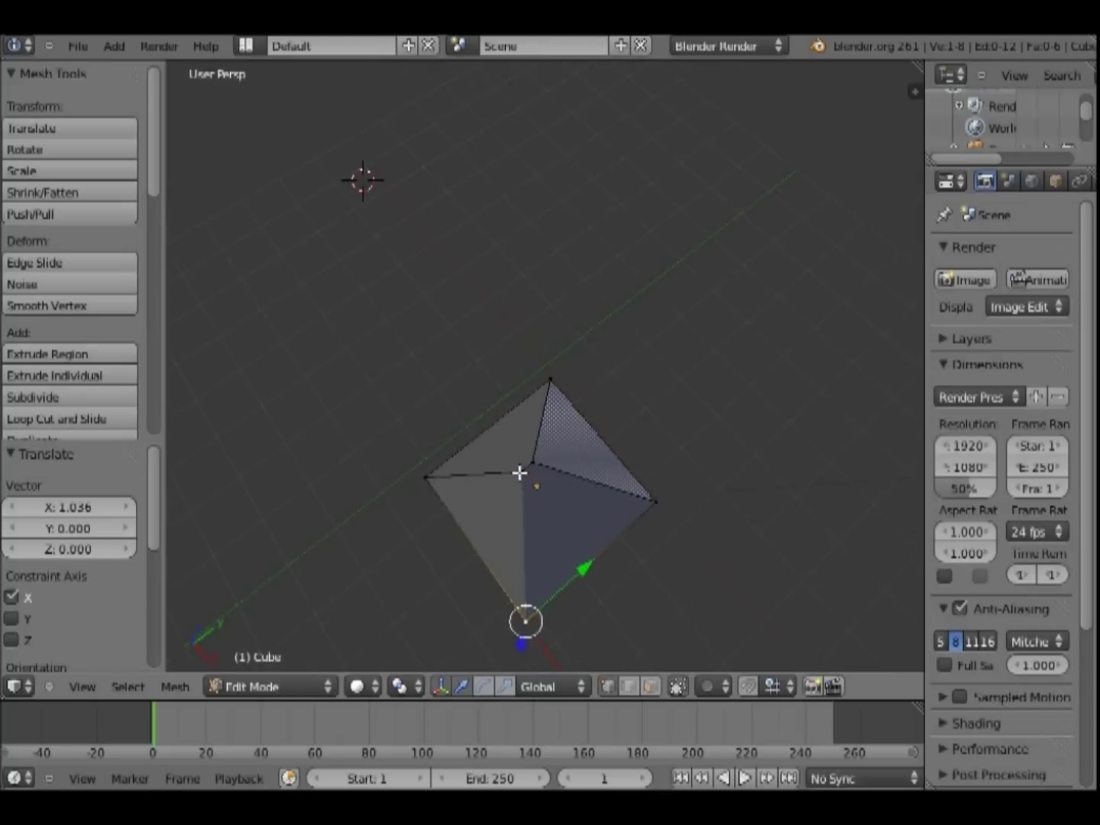
{"action": "right_click", "coordinate": [521, 473]}
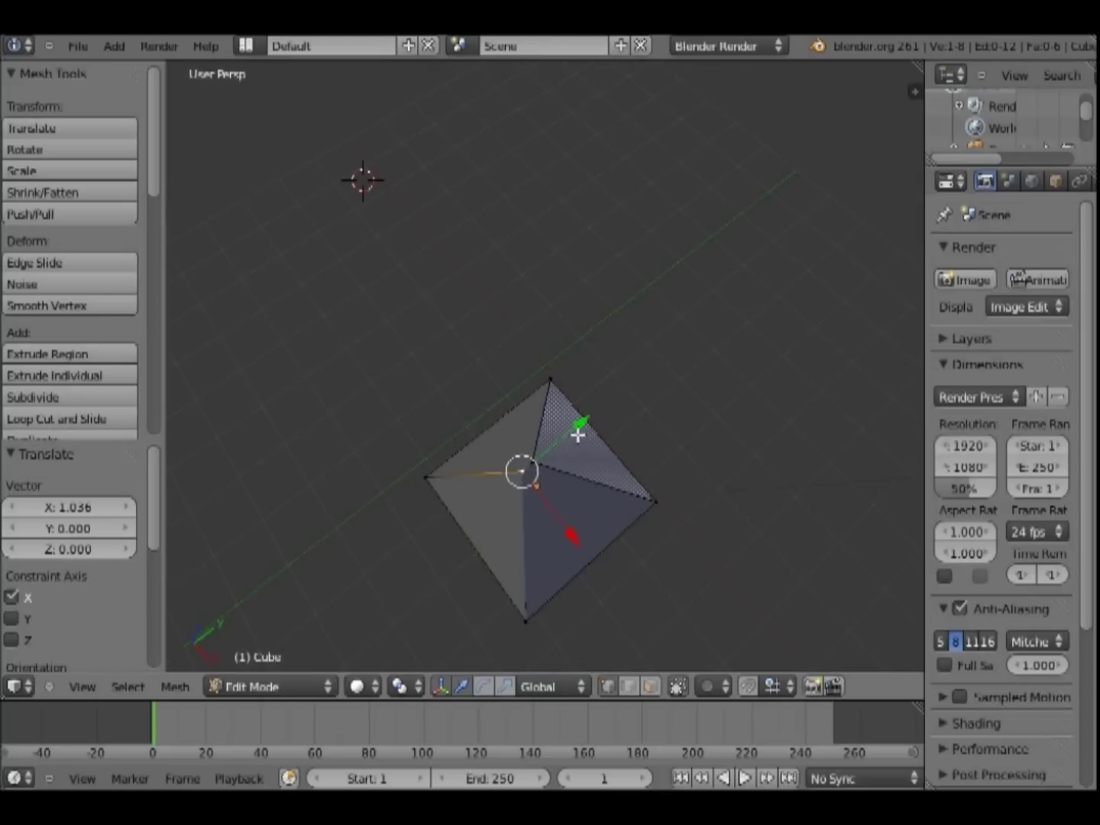
{"action": "left_click_drag", "start_coordinate": [579, 429], "coordinate": [590, 430]}
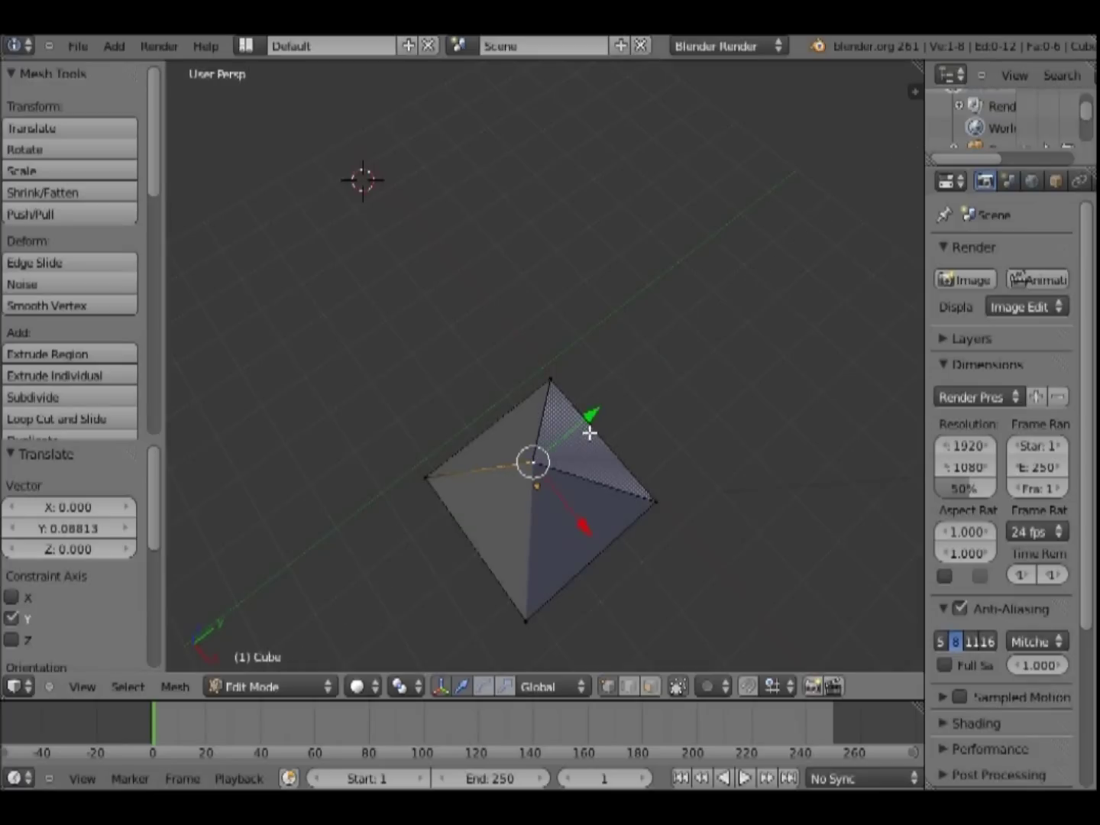
{"action": "right_click", "coordinate": [655, 503]}
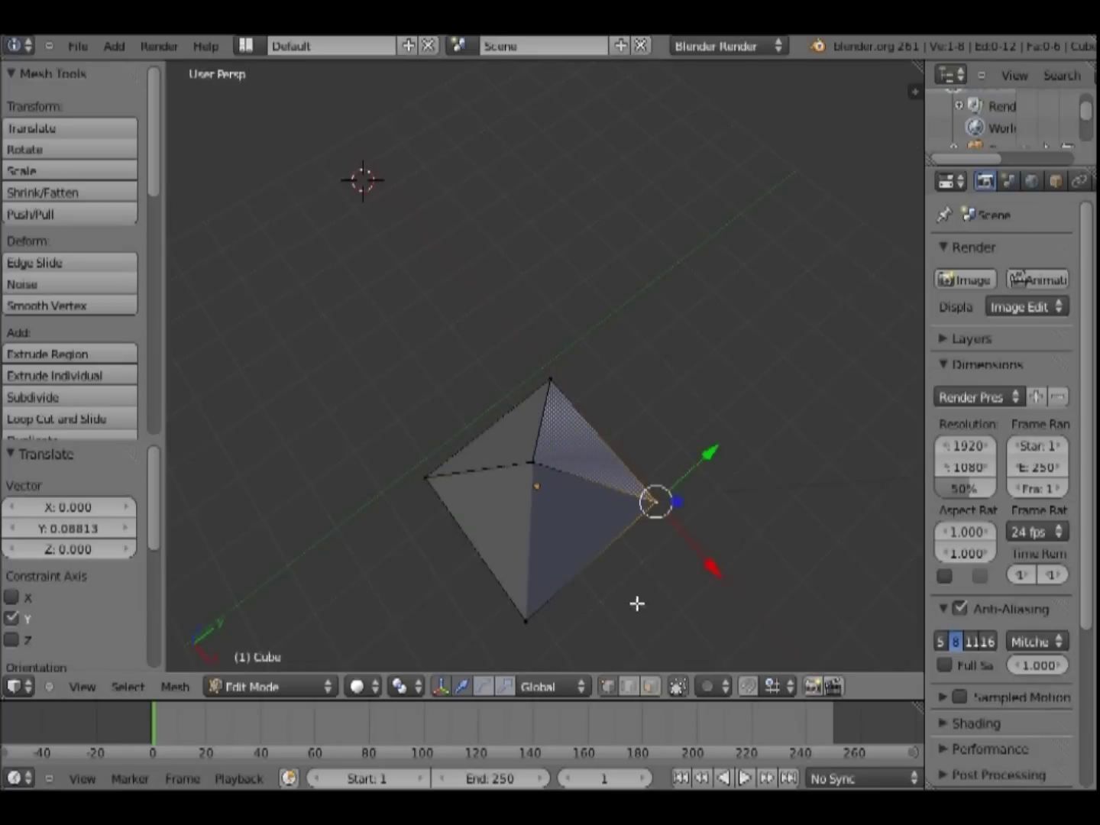
From a top-down view, pull the apex vertex down vertically
{"action": "middle_click_drag", "start_coordinate": [555, 486], "coordinate": [555, 479]}
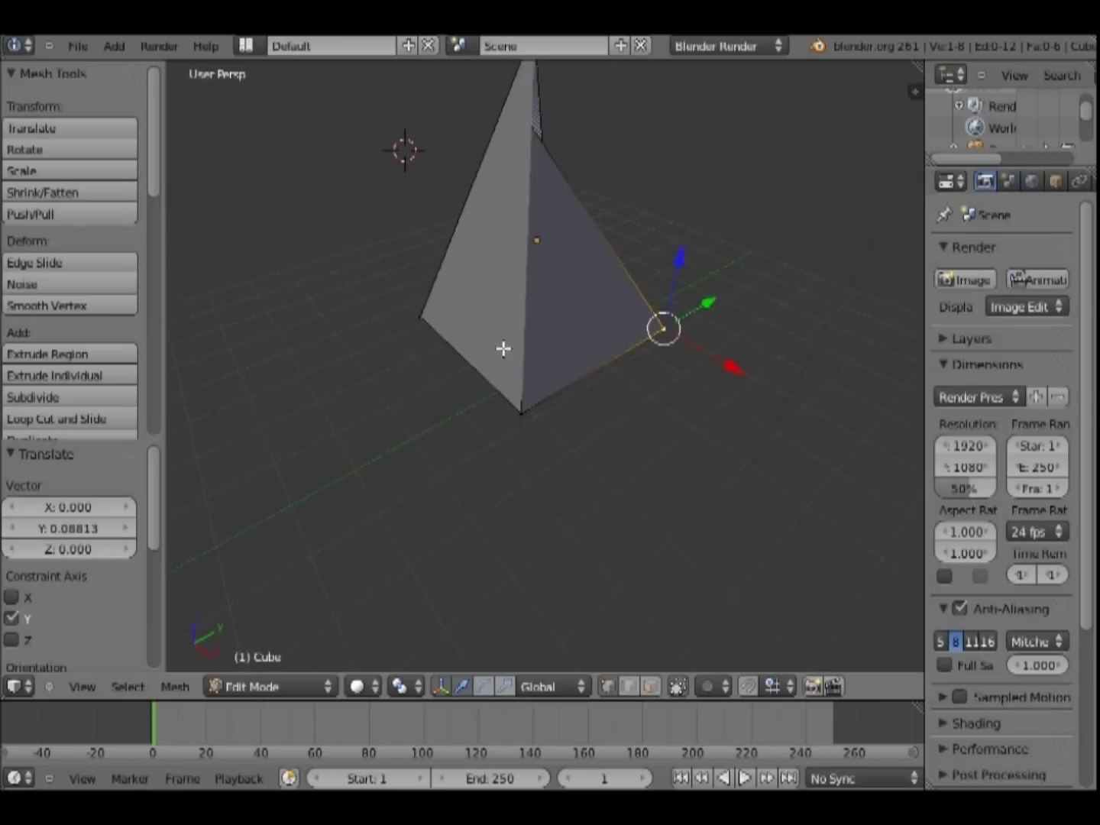
{"action": "key", "text": "KP_3"}
{"action": "mouse_move", "coordinate": [408, 327]}
{"action": "middle_mouse_down"}
{"action": "mouse_move", "coordinate": [398, 344]}
{"action": "mouse_move", "coordinate": [500, 215]}
{"action": "mouse_move", "coordinate": [570, 211]}
{"action": "middle_mouse_up"}
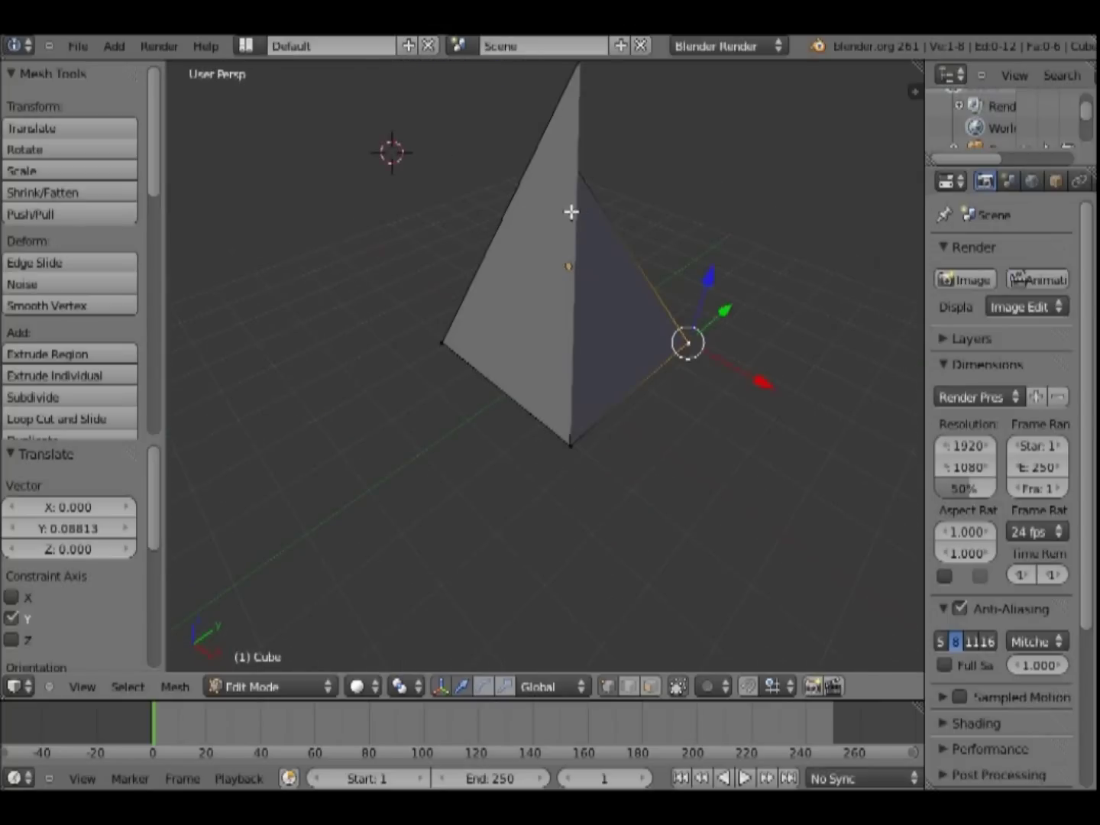
{"action": "key", "text": "KP_8"}
{"action": "key", "text": "KP_8"}
{"action": "right_click", "coordinate": [587, 267]}
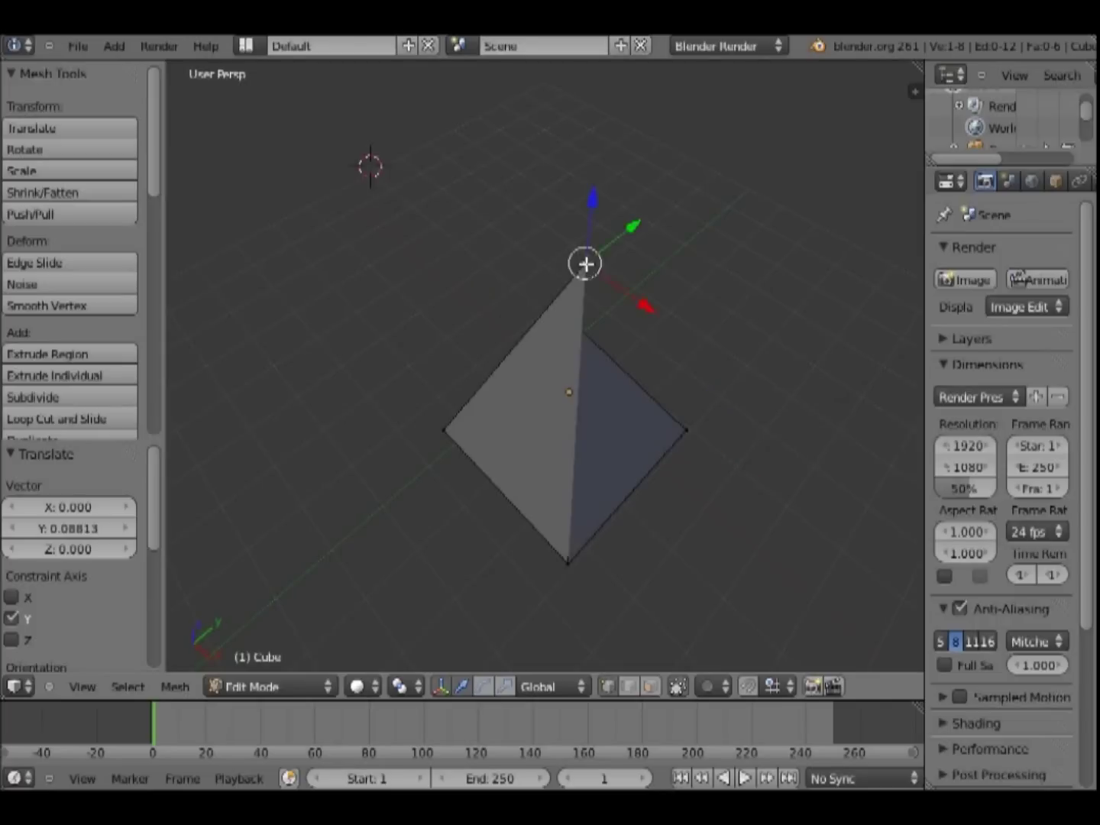
{"action": "left_click_drag", "start_coordinate": [591, 221], "coordinate": [585, 270]}
{"action": "left_click", "coordinate": [586, 270]}
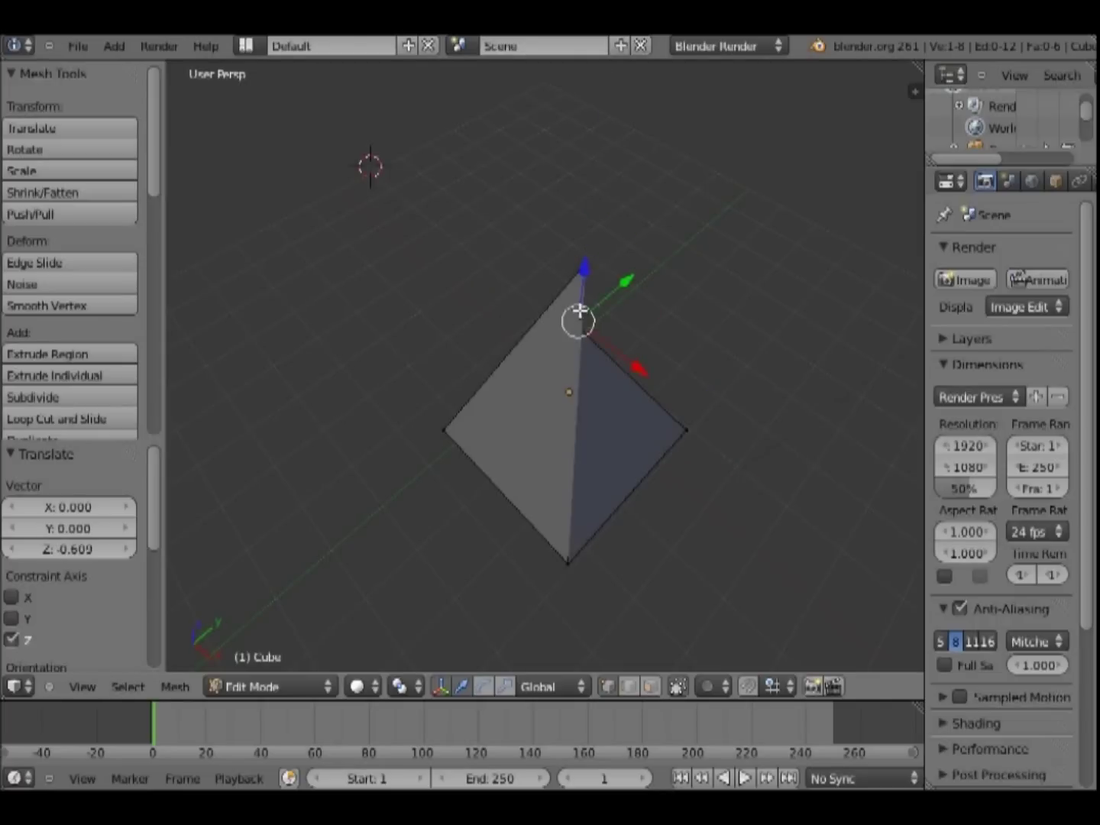
Lower the apex further along Z and shift it along X
{"action": "right_click", "coordinate": [568, 563]}
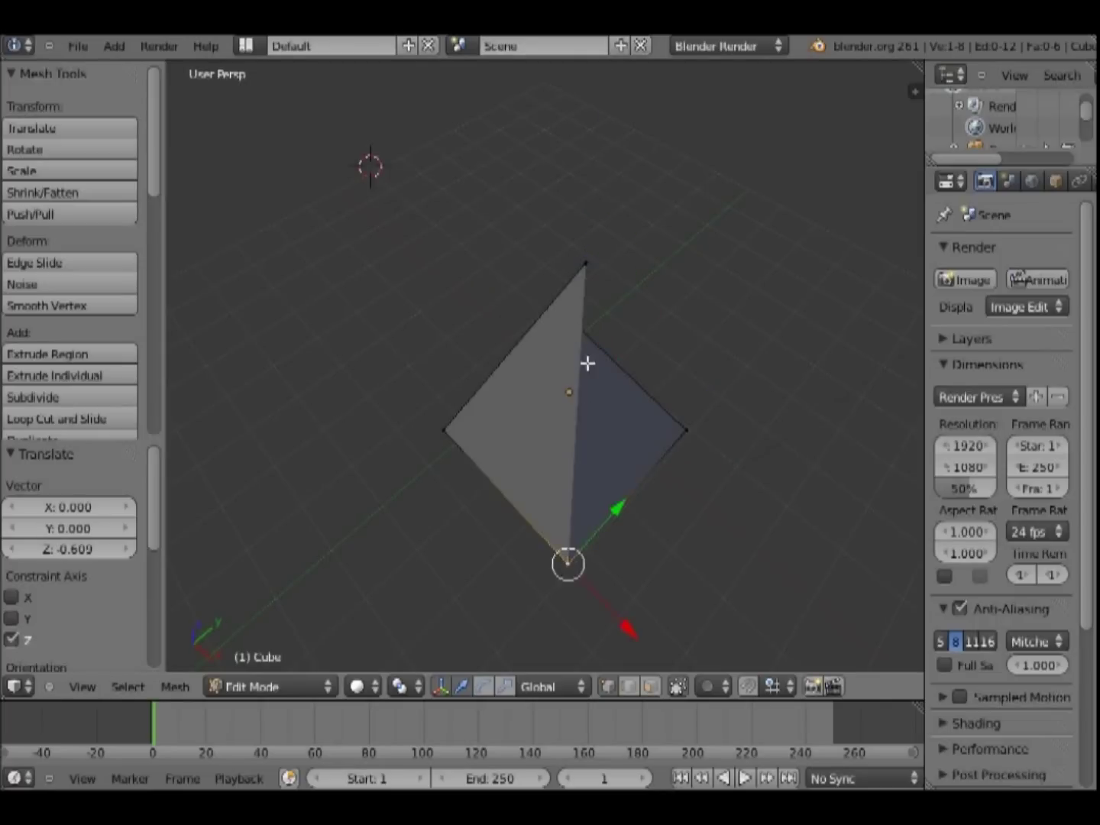
{"action": "right_click", "coordinate": [586, 267]}
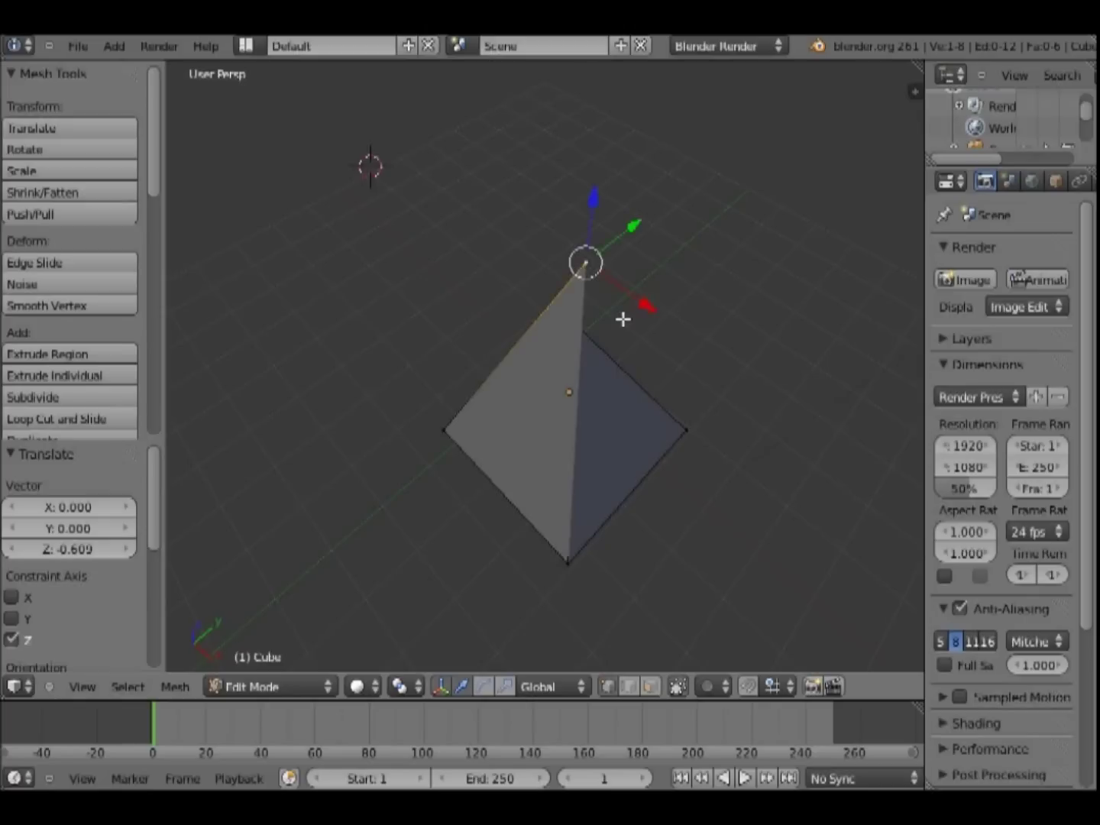
{"action": "mouse_move", "coordinate": [593, 199]}
{"action": "left_mouse_down"}
{"action": "mouse_move", "coordinate": [590, 271]}
{"action": "mouse_move", "coordinate": [579, 260]}
{"action": "left_mouse_up"}
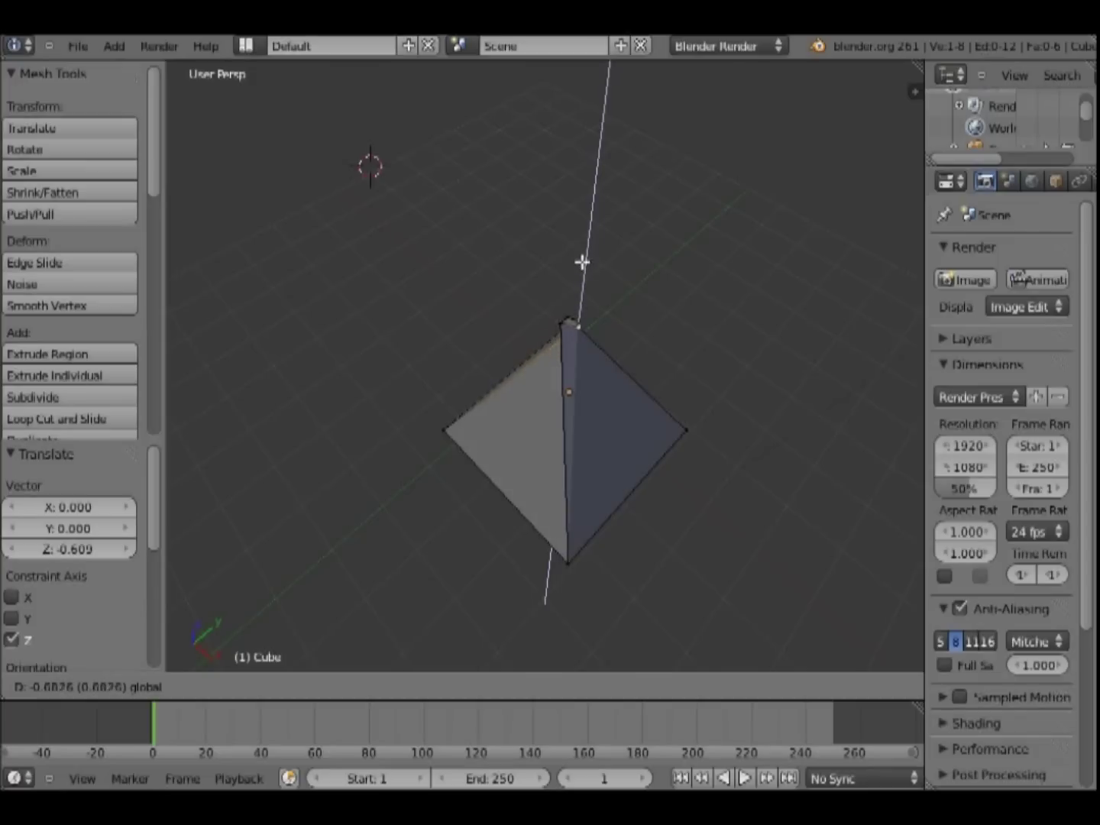
{"action": "left_click", "coordinate": [580, 259]}
{"action": "key", "text": "g"}
{"action": "key", "text": "x"}
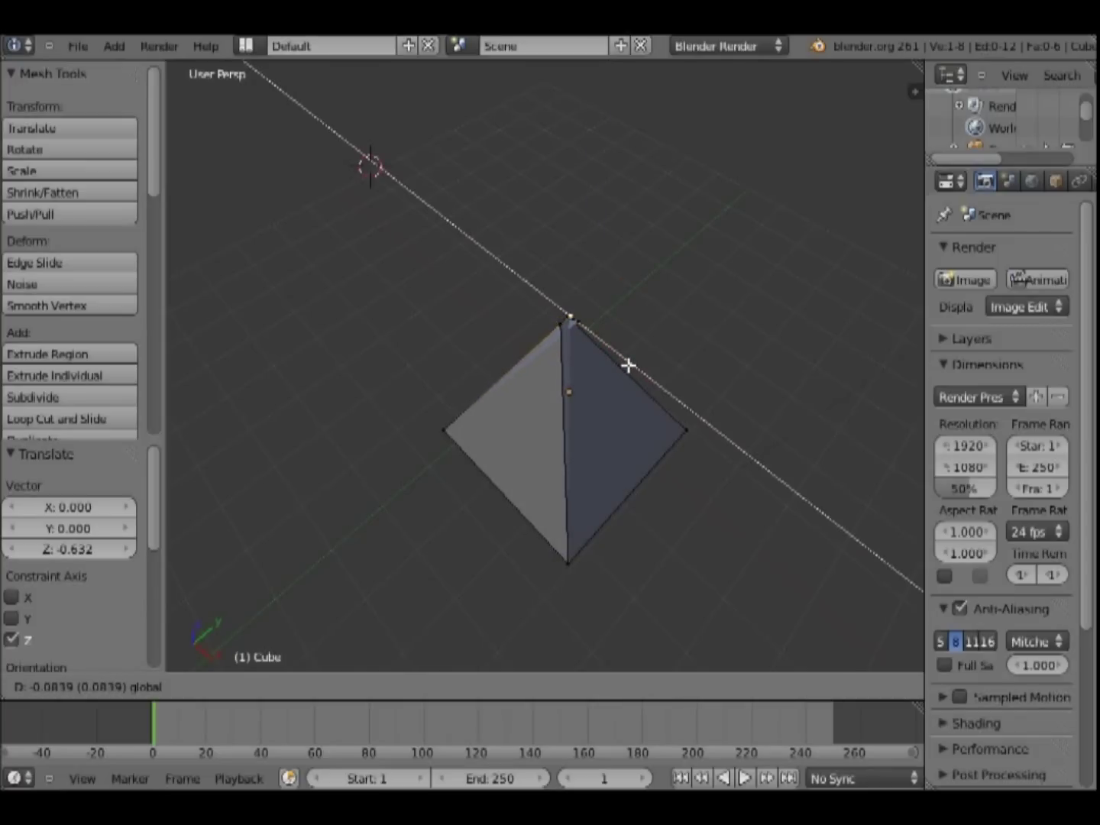
{"action": "left_click", "coordinate": [628, 363]}
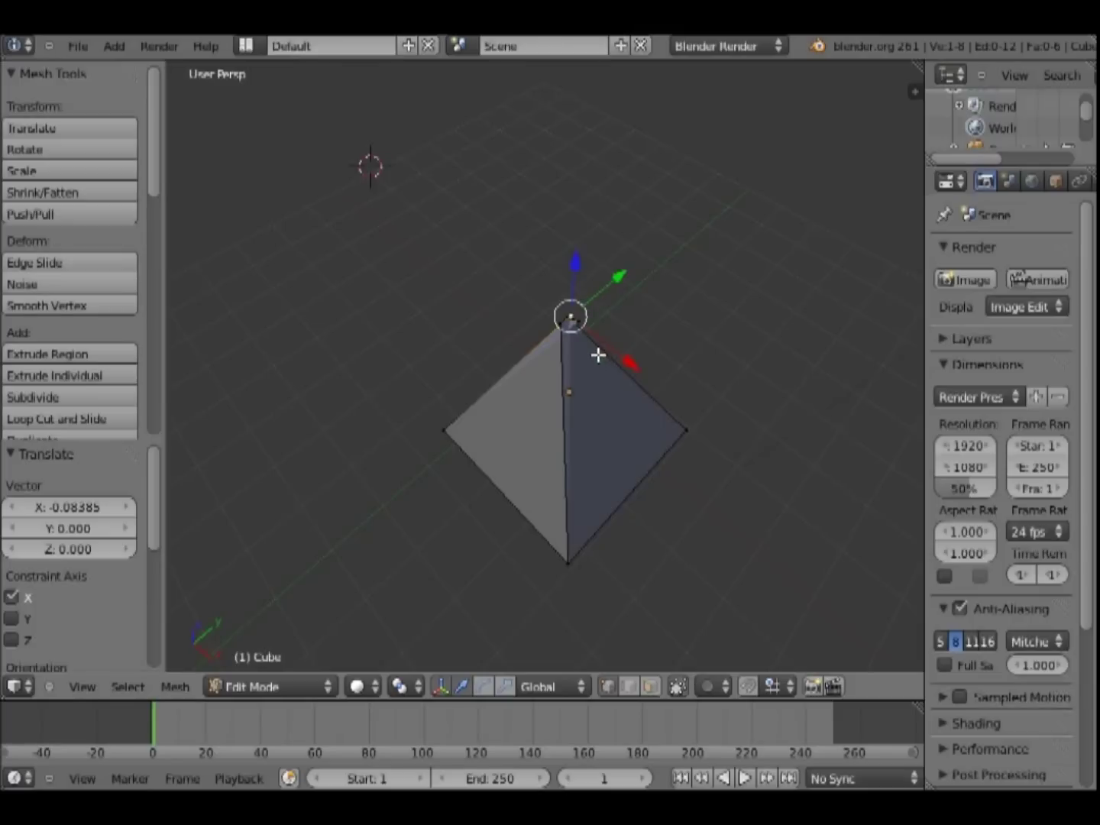
Shift the apex along Y, then view the pyramid from above
{"action": "key", "text": "g"}
{"action": "key", "text": "x"}
{"action": "left_click", "coordinate": [612, 293]}
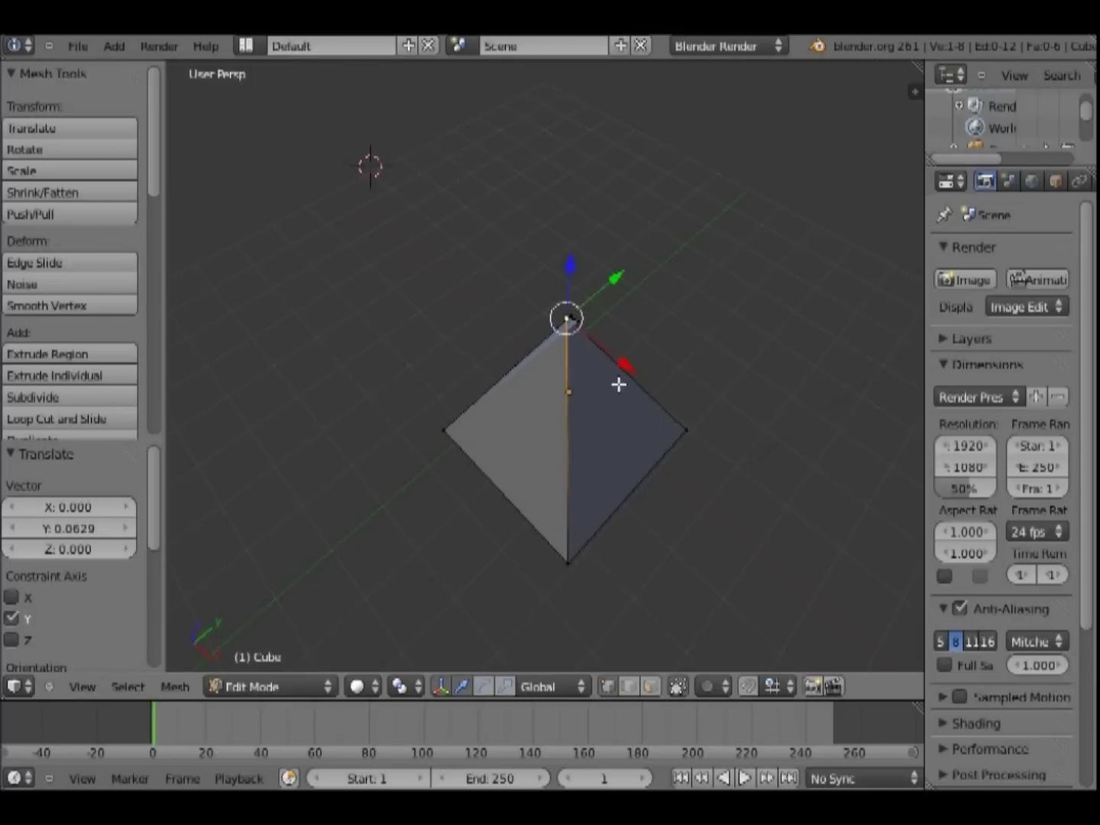
{"action": "mouse_move", "coordinate": [609, 454]}
{"action": "middle_mouse_down"}
{"action": "mouse_move", "coordinate": [590, 454]}
{"action": "mouse_move", "coordinate": [490, 517]}
{"action": "middle_mouse_up"}
{"action": "key", "text": "KP_8"}
{"action": "key", "text": "KP_8"}
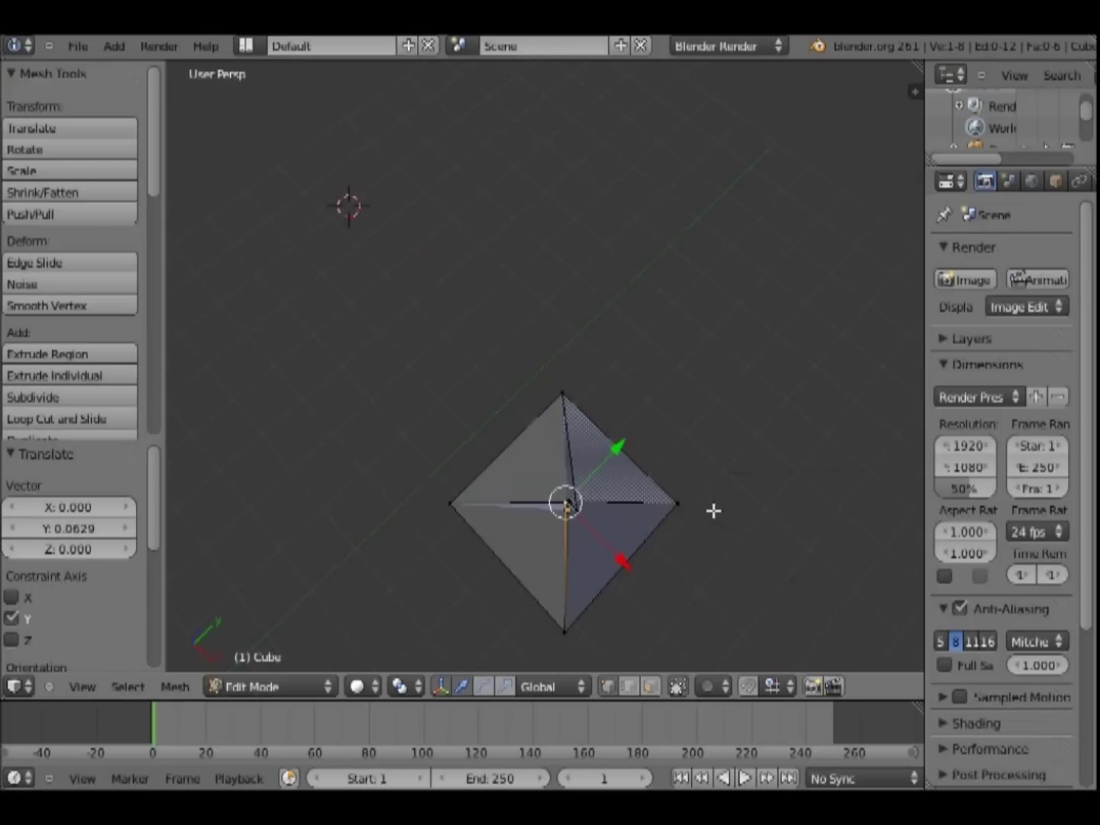
{"action": "key", "text": "KP_8"}
{"action": "key", "text": "KP_2"}
{"action": "key", "text": "KP_2"}
{"action": "key", "text": "KP_2"}
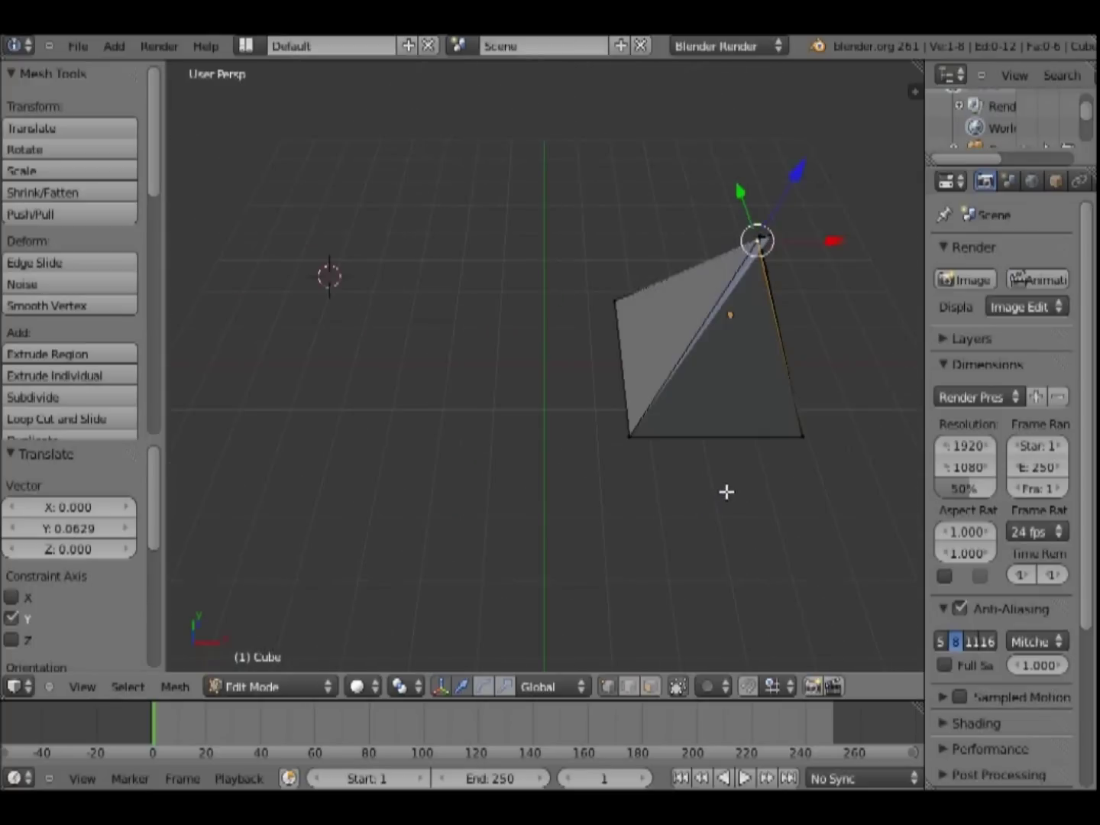
{"action": "key", "text": "KP_2"}
{"action": "key", "text": "KP_2"}
{"action": "key", "text": "KP_8"}
{"action": "key", "text": "KP_8"}
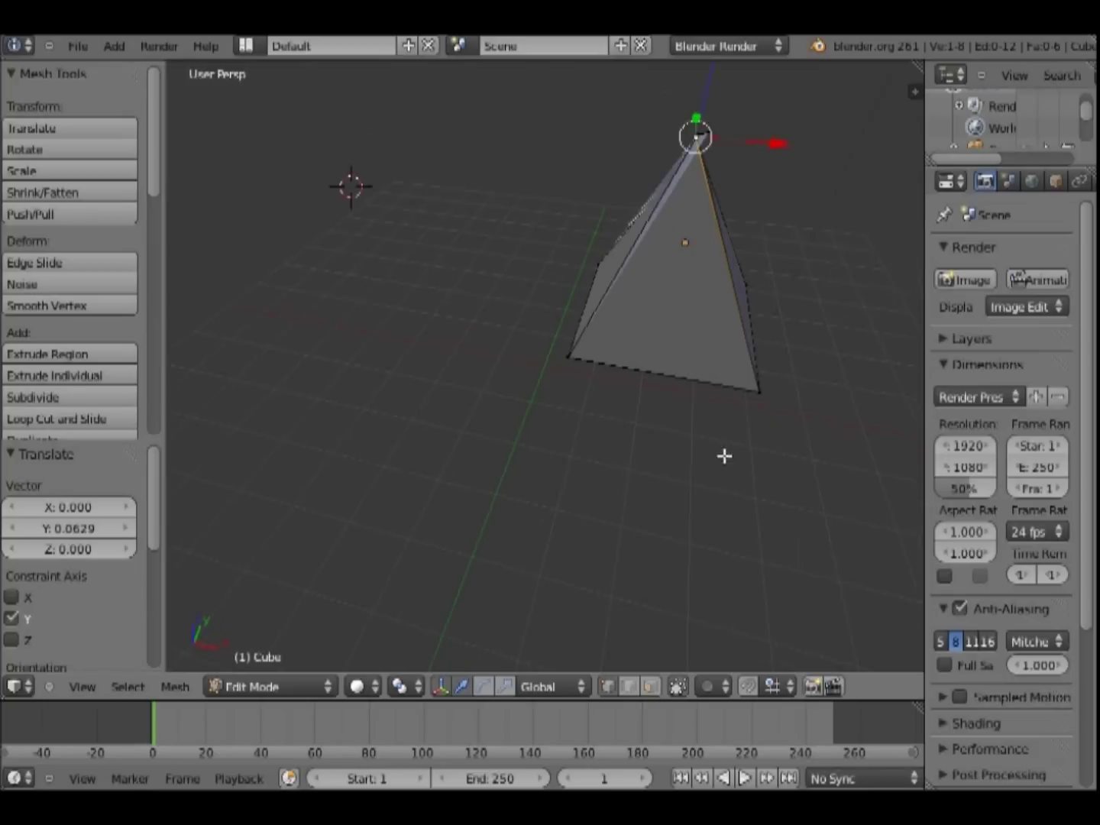
{"action": "key", "text": "KP_2"}
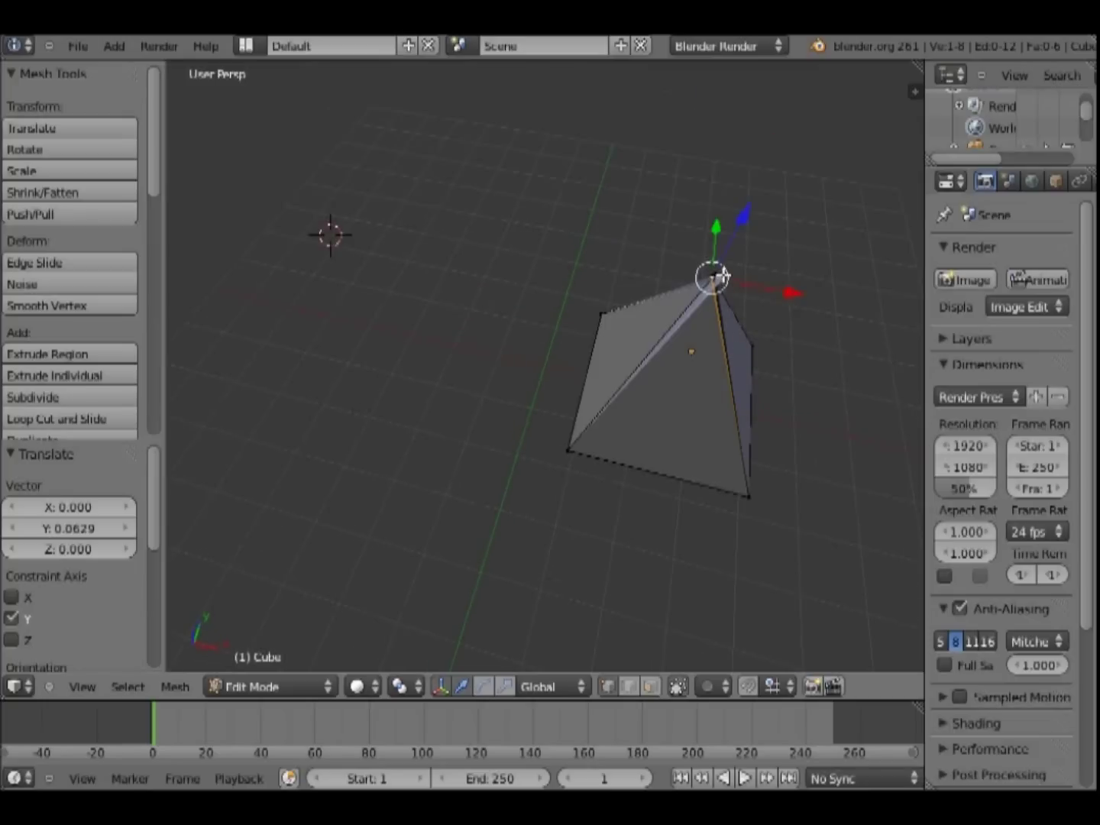
Lower the apex along Z and shift it along X again
{"action": "left_click_drag", "start_coordinate": [722, 268], "coordinate": [728, 277]}
{"action": "key", "text": "g"}
{"action": "key", "text": "z"}
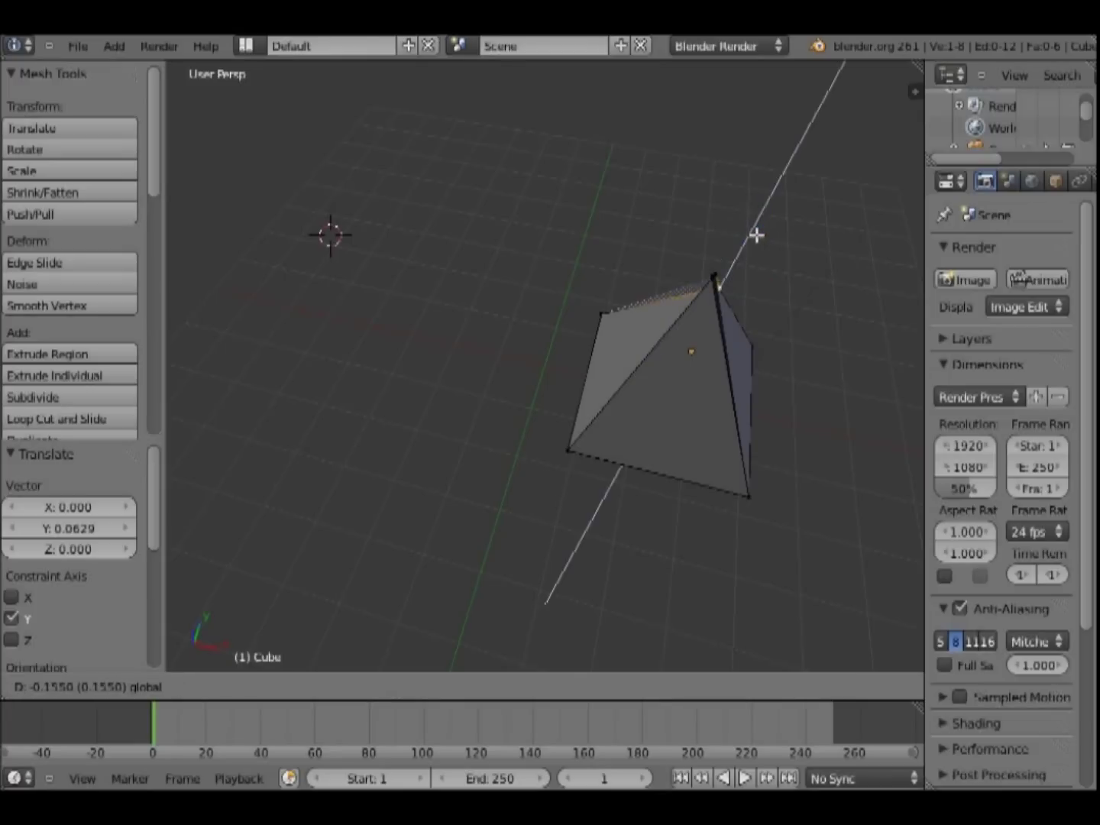
{"action": "left_click", "coordinate": [753, 241]}
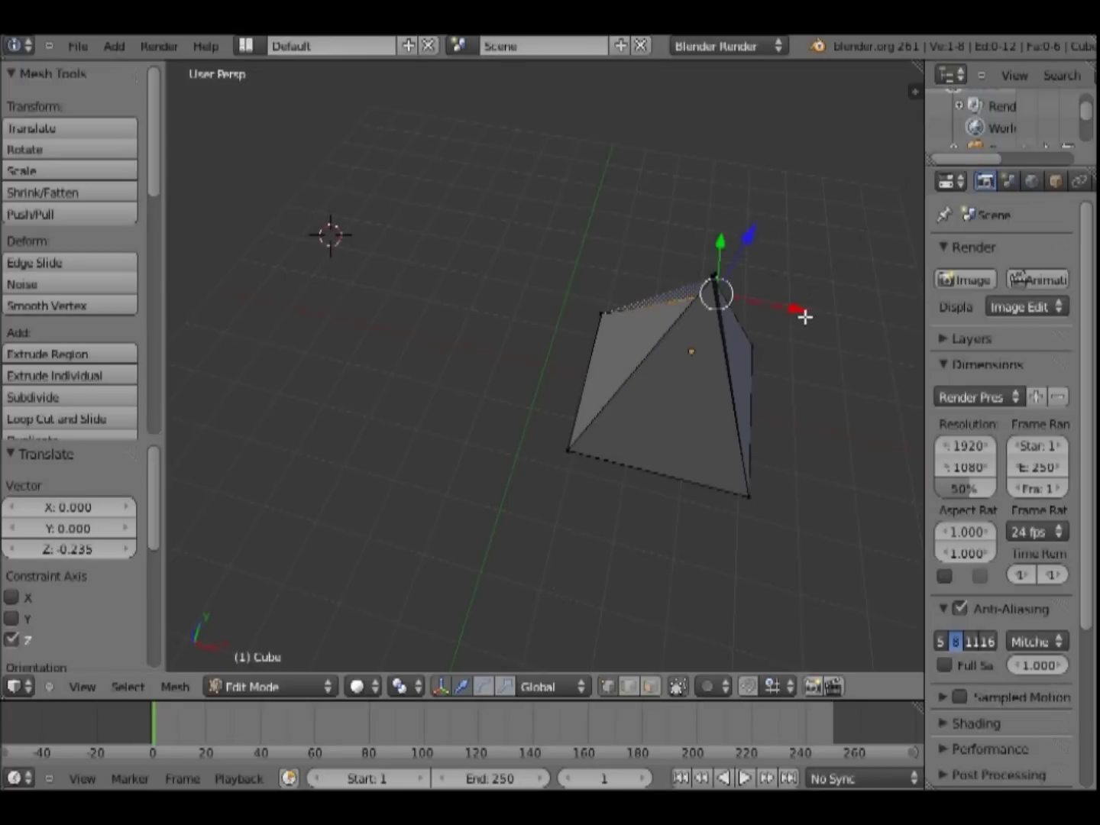
{"action": "key", "text": "g"}
{"action": "key", "text": "x"}
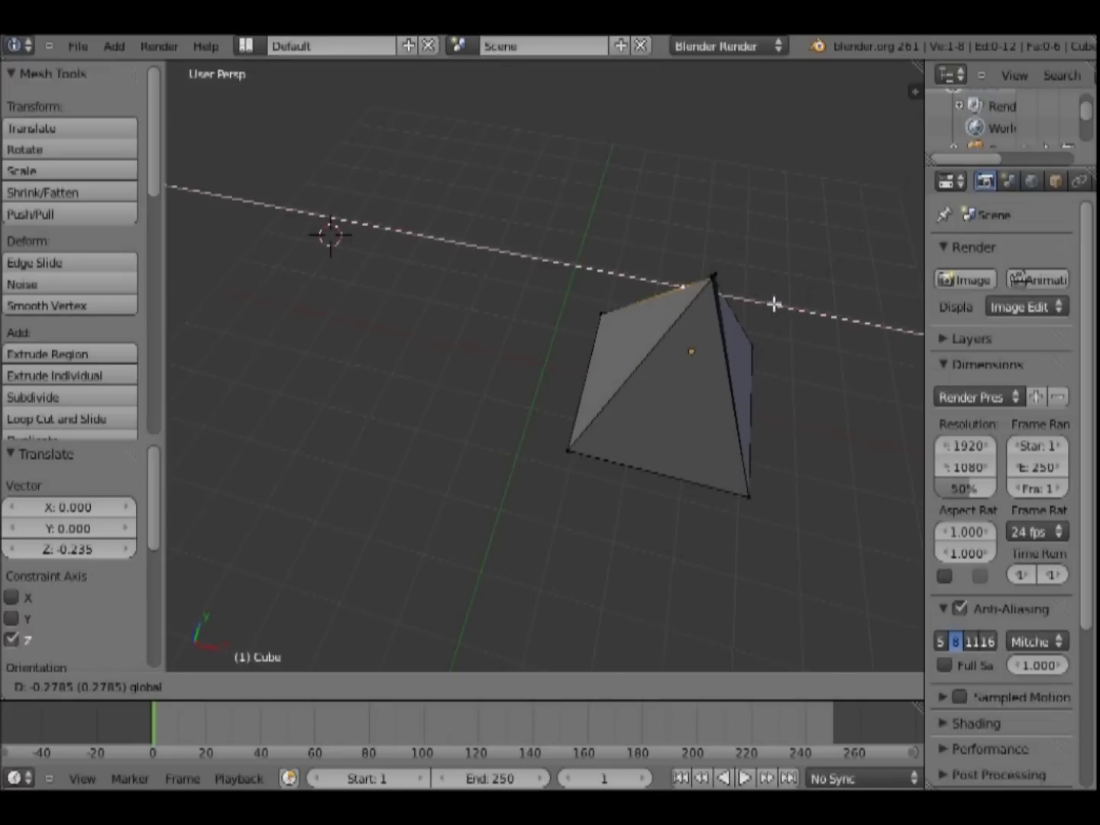
{"action": "left_click", "coordinate": [774, 304]}
Inspect the pyramid from the side and cancel a trial X move of the apex
{"action": "mouse_move", "coordinate": [656, 479]}
{"action": "middle_mouse_down"}
{"action": "mouse_move", "coordinate": [473, 458]}
{"action": "mouse_move", "coordinate": [351, 503]}
{"action": "middle_mouse_up"}
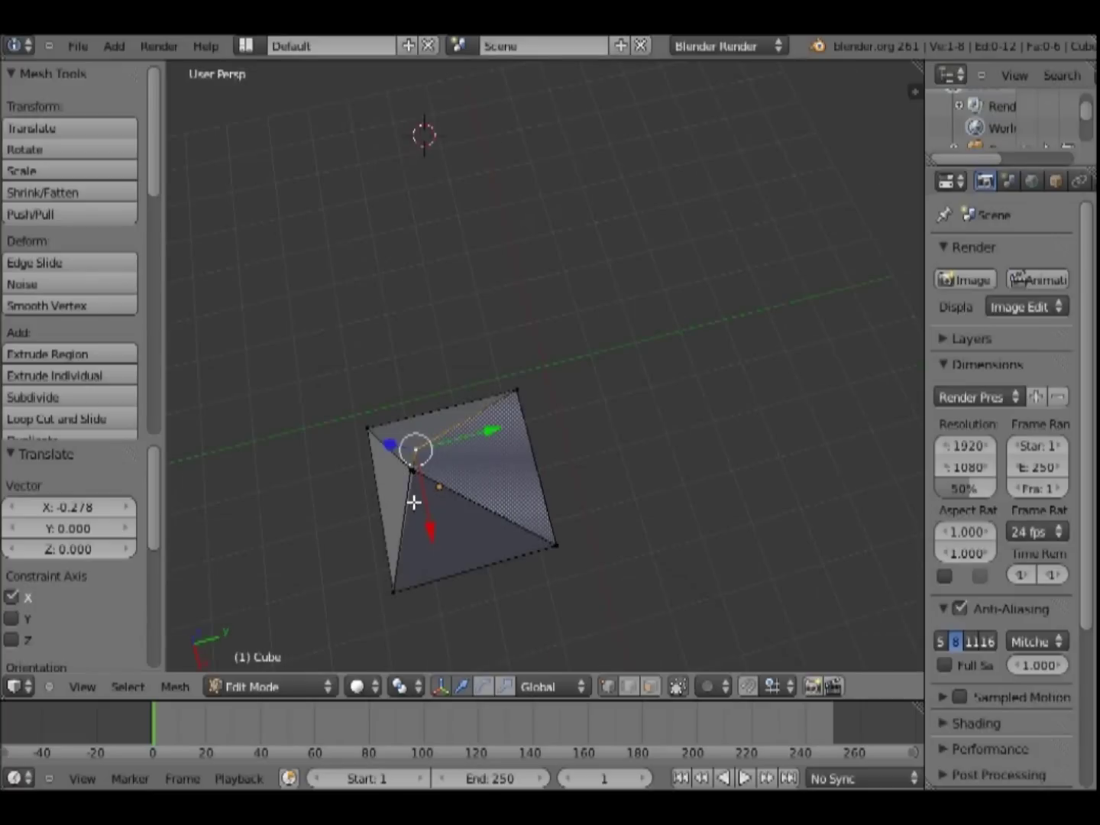
{"action": "mouse_move", "coordinate": [416, 528]}
{"action": "middle_mouse_down"}
{"action": "mouse_move", "coordinate": [466, 466]}
{"action": "mouse_move", "coordinate": [547, 404]}
{"action": "mouse_move", "coordinate": [565, 418]}
{"action": "mouse_move", "coordinate": [841, 457]}
{"action": "mouse_move", "coordinate": [833, 474]}
{"action": "mouse_move", "coordinate": [680, 444]}
{"action": "mouse_move", "coordinate": [602, 381]}
{"action": "mouse_move", "coordinate": [498, 376]}
{"action": "mouse_move", "coordinate": [418, 350]}
{"action": "middle_mouse_up"}
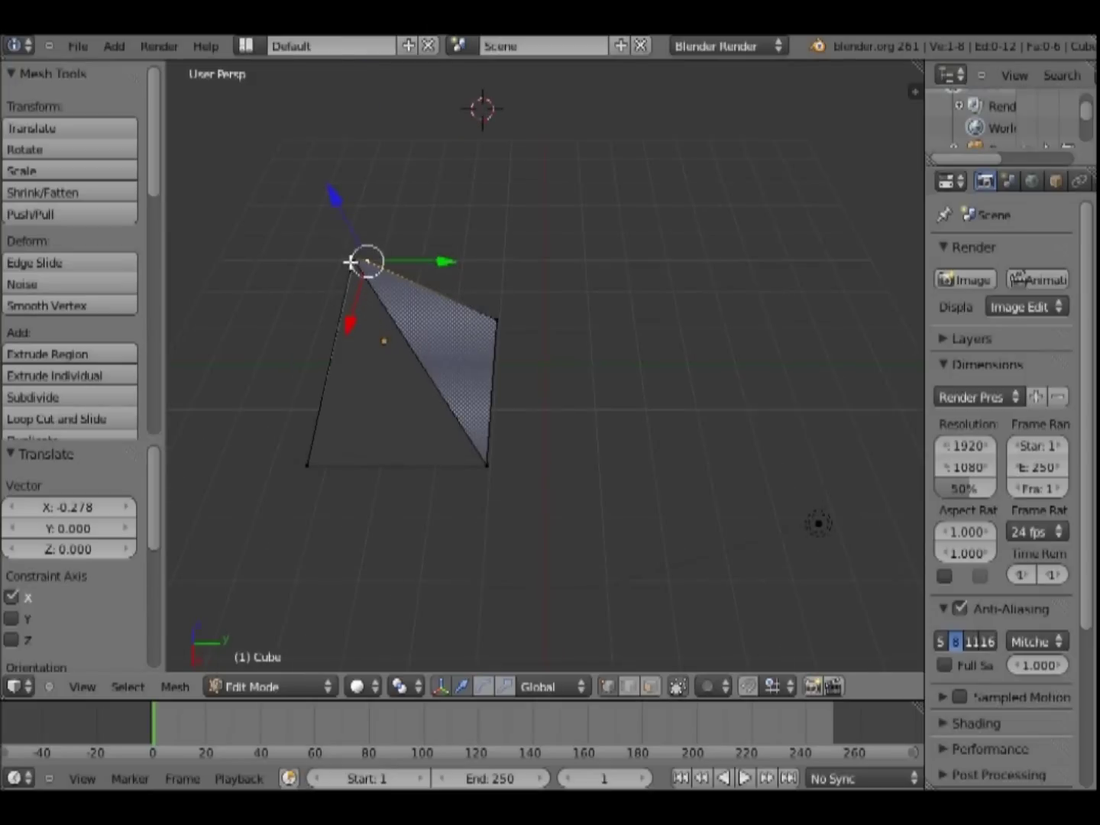
{"action": "key", "text": "g"}
{"action": "key", "text": "x"}
{"action": "right_click", "coordinate": [602, 411]}
{"action": "mouse_move", "coordinate": [603, 410]}
{"action": "middle_mouse_down"}
{"action": "mouse_move", "coordinate": [572, 398]}
{"action": "mouse_move", "coordinate": [615, 386]}
{"action": "middle_mouse_up"}
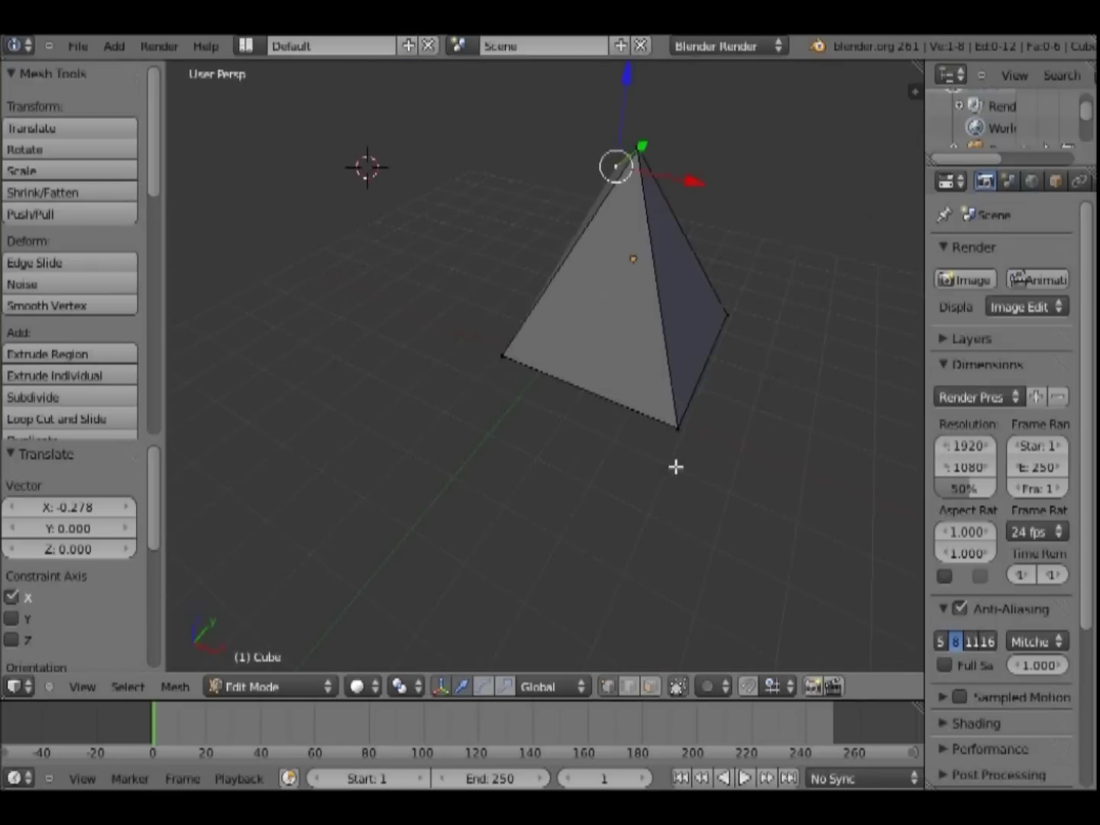
Nudge the apex along X and Y, then drag it back to centre
{"action": "right_click", "coordinate": [678, 423]}
{"action": "mouse_move", "coordinate": [677, 421]}
{"action": "middle_mouse_down"}
{"action": "mouse_move", "coordinate": [678, 378]}
{"action": "mouse_move", "coordinate": [439, 376]}
{"action": "middle_mouse_up"}
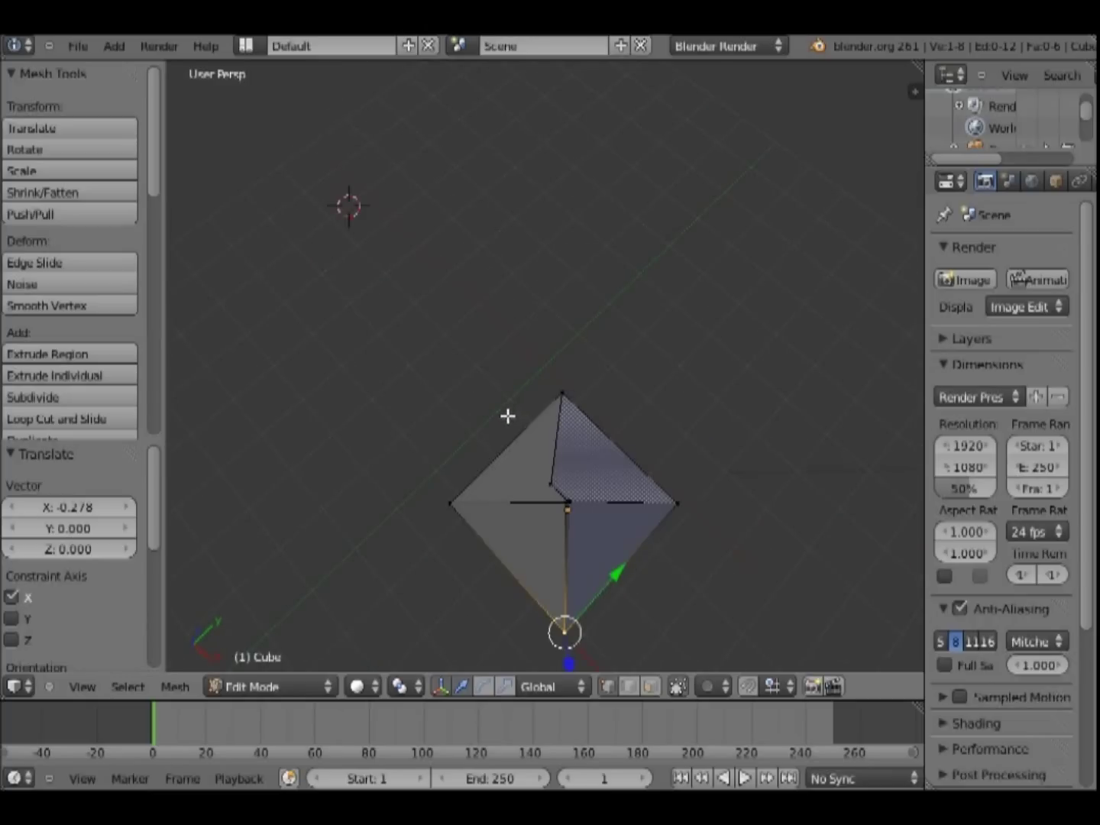
{"action": "right_click", "coordinate": [555, 483]}
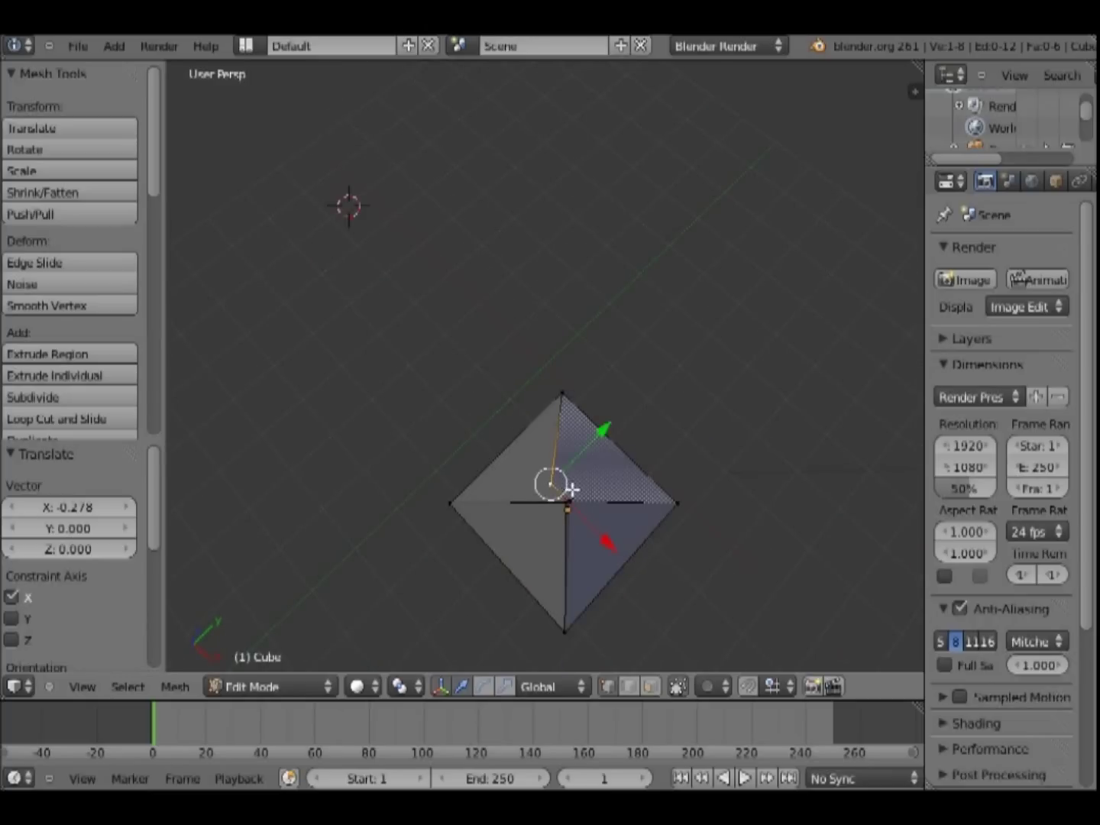
{"action": "left_click_drag", "start_coordinate": [596, 539], "coordinate": [627, 554]}
{"action": "left_click_drag", "start_coordinate": [621, 450], "coordinate": [645, 435]}
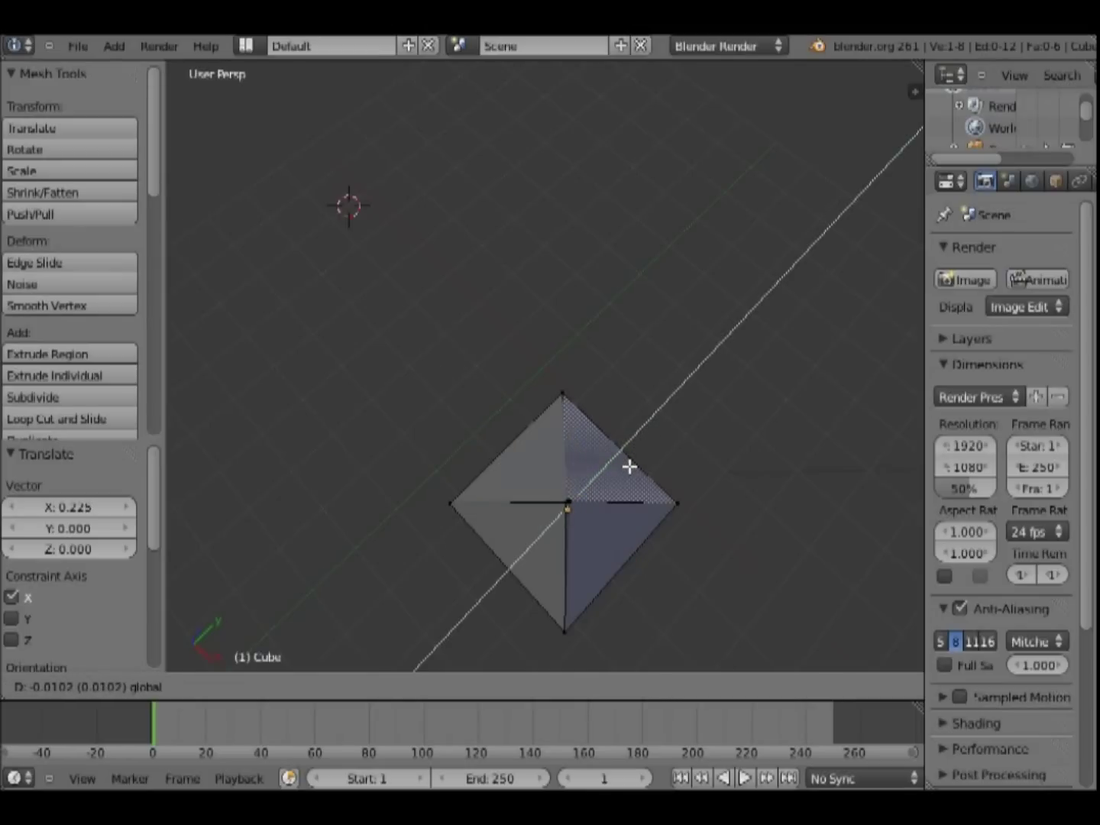
{"action": "left_click_drag", "start_coordinate": [645, 436], "coordinate": [628, 468]}
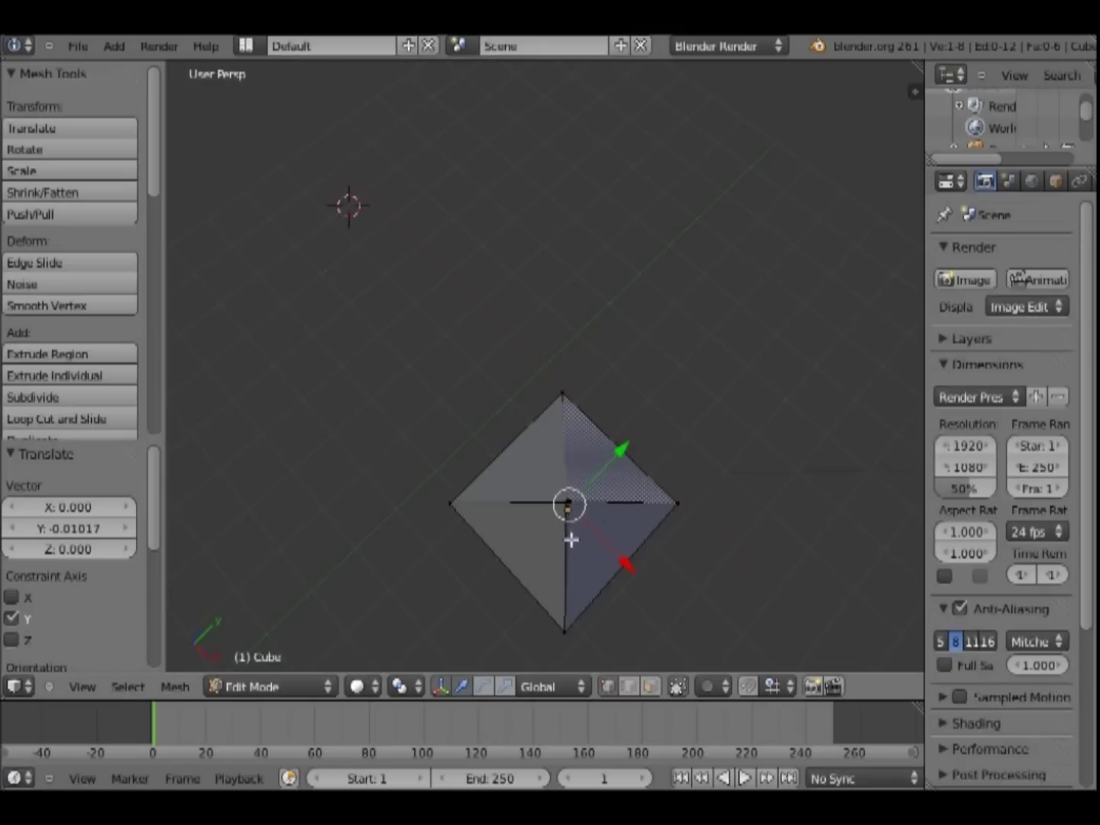
{"action": "right_click", "coordinate": [674, 507]}
Orbit the view in numpad steps to inspect the pyramid from low and steep angles
{"action": "key", "text": "KP_2"}
{"action": "key", "text": "KP_2"}
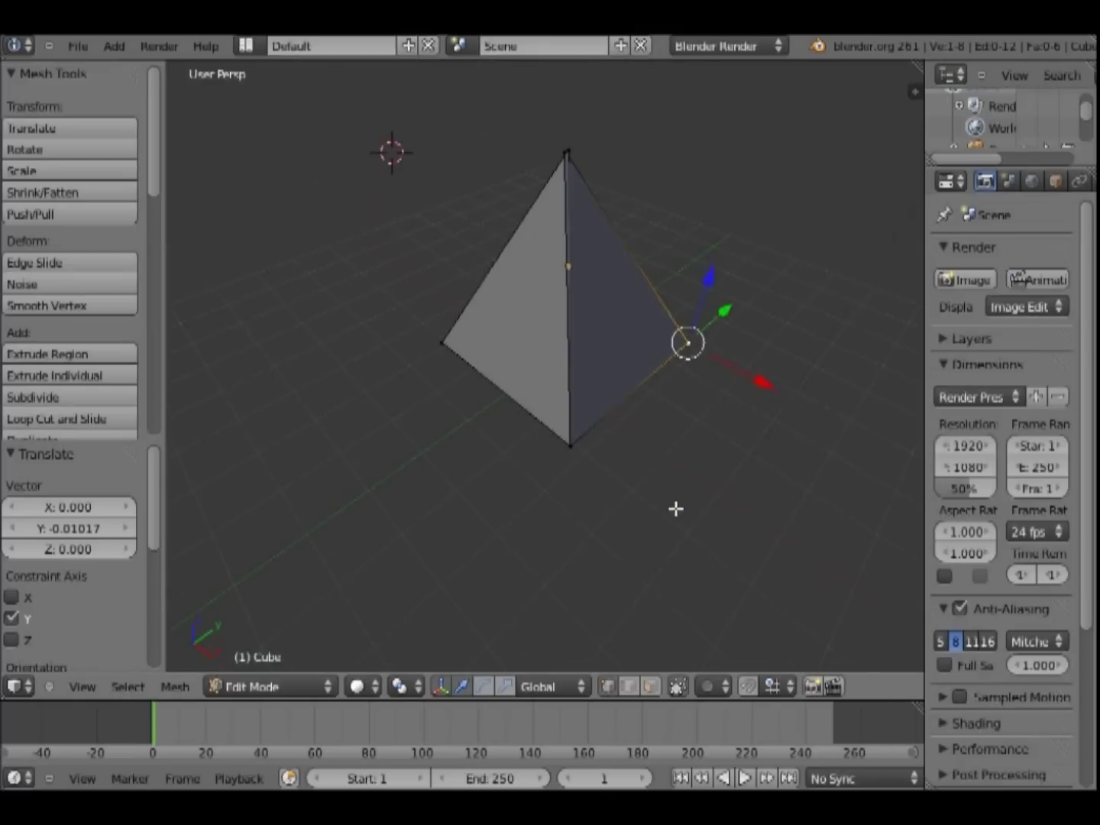
{"action": "key", "text": "KP_2"}
{"action": "key", "text": "KP_2"}
{"action": "mouse_move", "coordinate": [649, 497]}
{"action": "middle_mouse_down"}
{"action": "mouse_move", "coordinate": [491, 425]}
{"action": "mouse_move", "coordinate": [359, 260]}
{"action": "middle_mouse_up"}
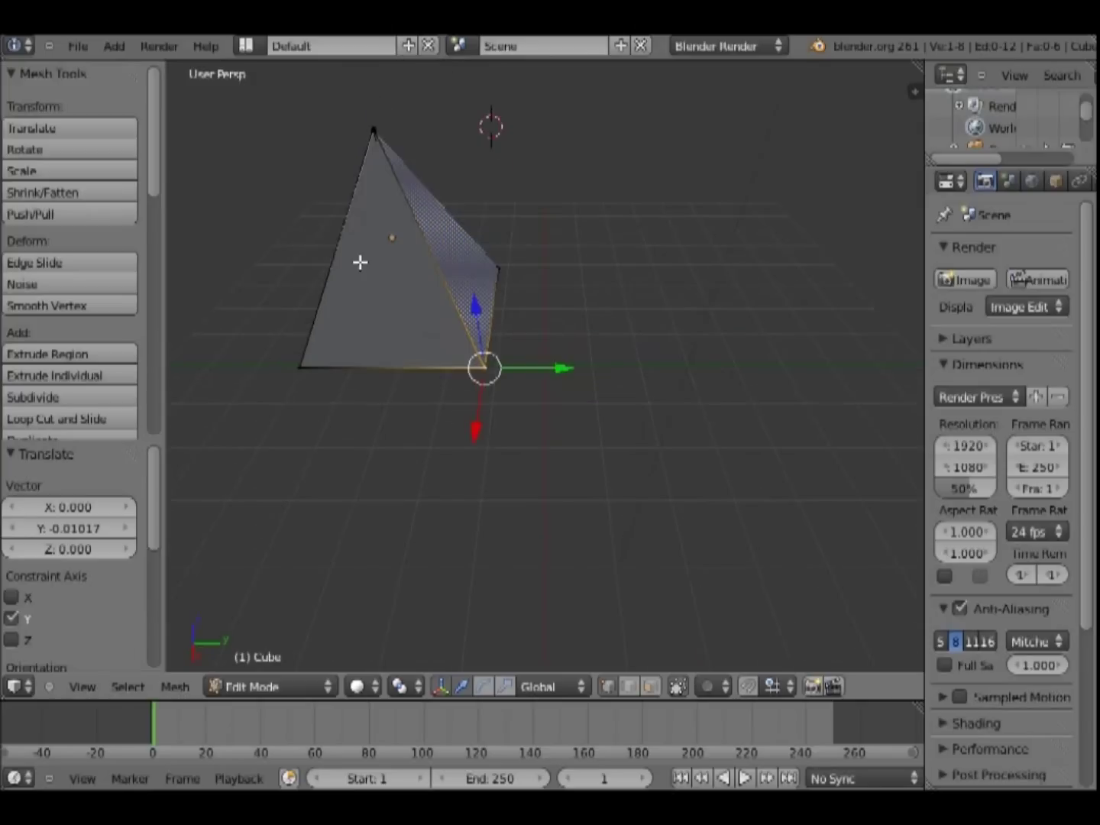
{"action": "scroll", "coordinate": [359, 262], "scroll_direction": "up", "scroll_amount": 2}
{"action": "key", "text": "KP_4"}
{"action": "key", "text": "KP_4"}
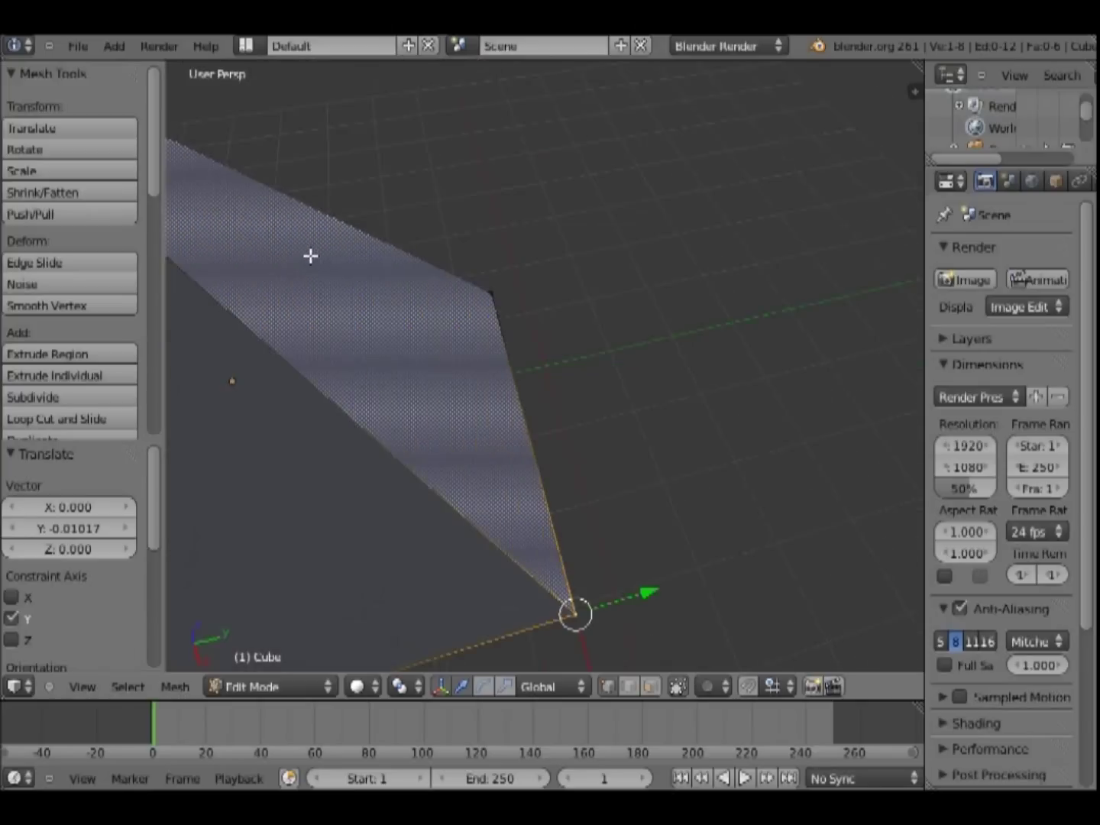
{"action": "key", "text": "KP_4"}
{"action": "key", "text": "KP_4"}
{"action": "key", "text": "KP_8"}
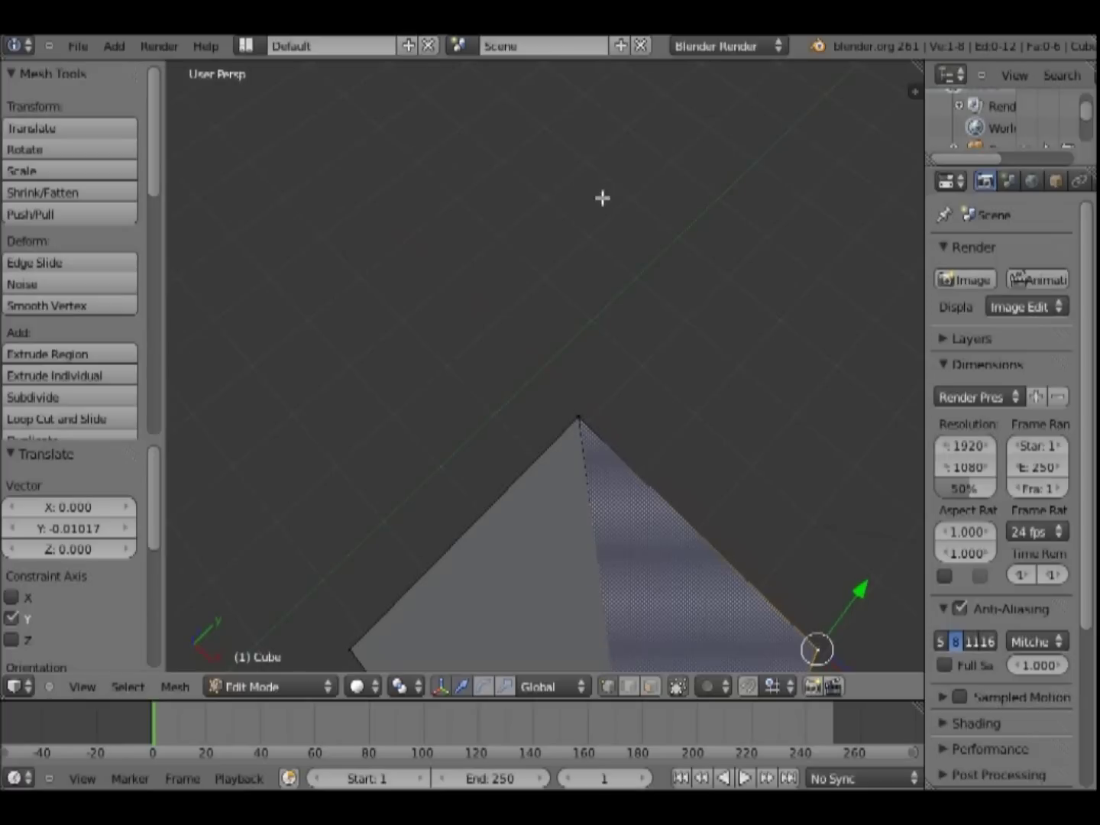
{"action": "key", "text": "KP_2"}
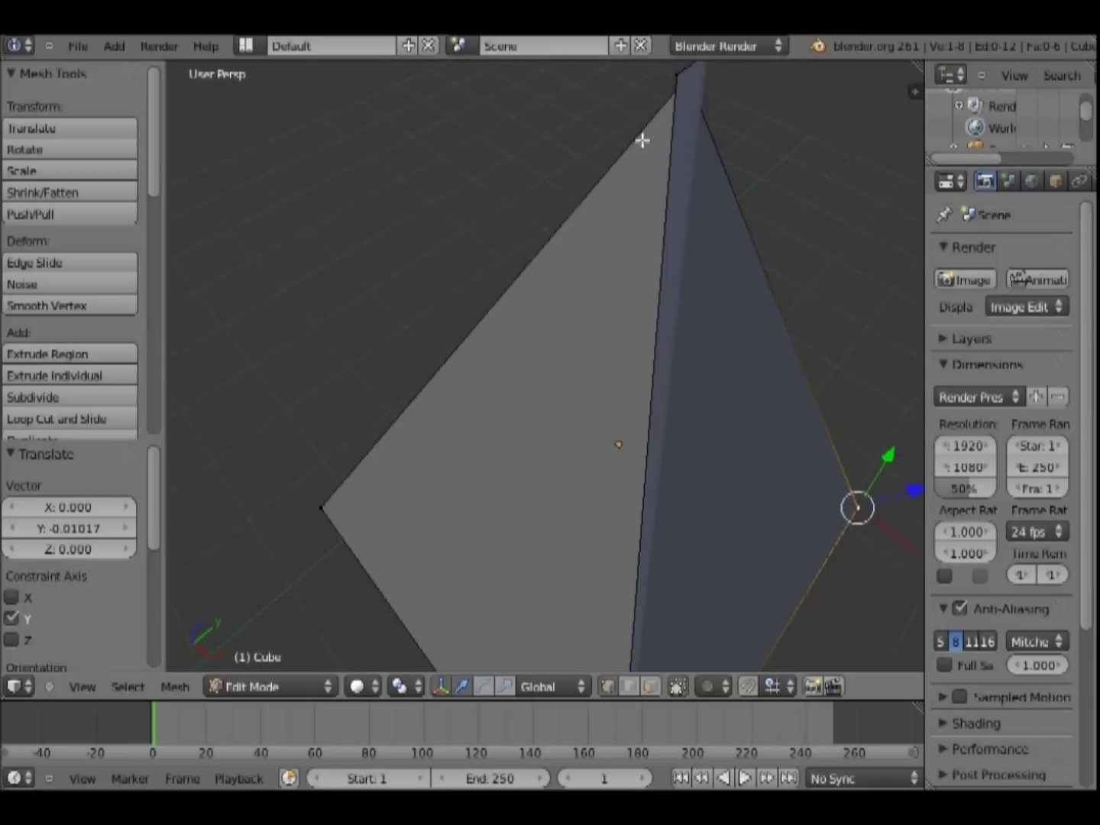
{"action": "key", "text": "KP_8"}
{"action": "key", "text": "KP_2"}
{"action": "key", "text": "KP_8"}
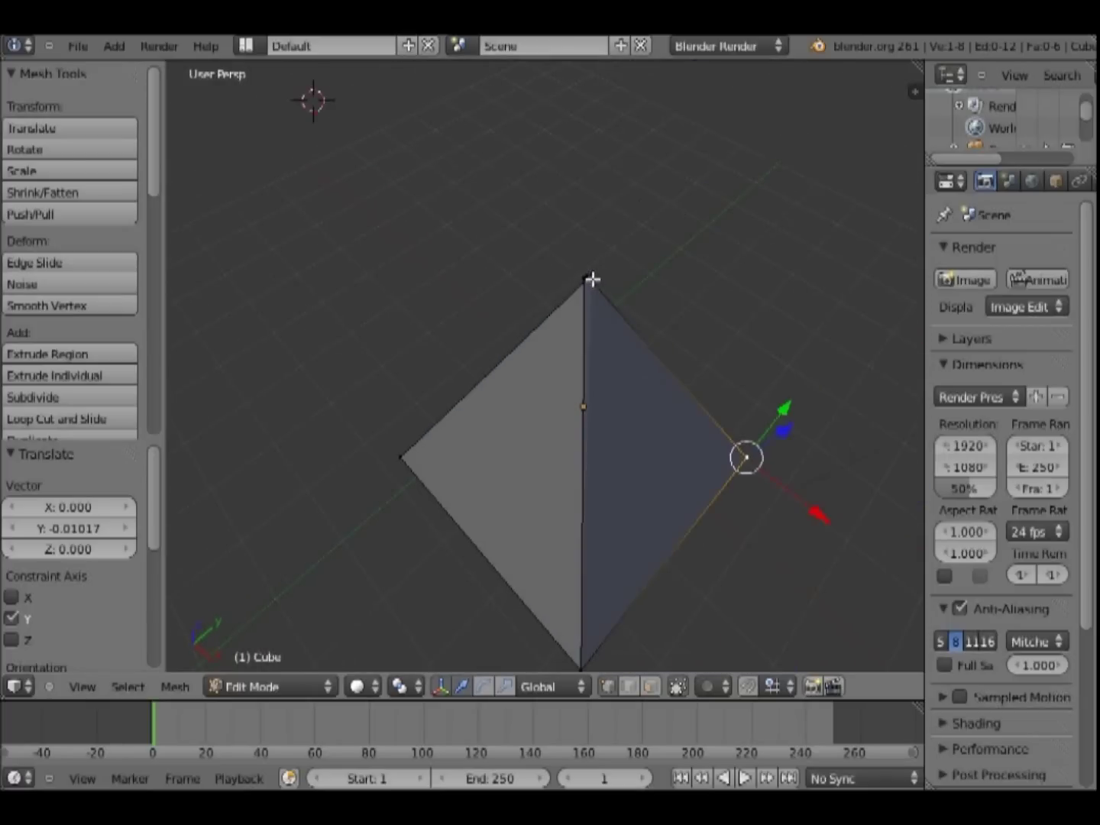
Nudge the top vertex vertically and about 0.05 along X
{"action": "right_click", "coordinate": [591, 279]}
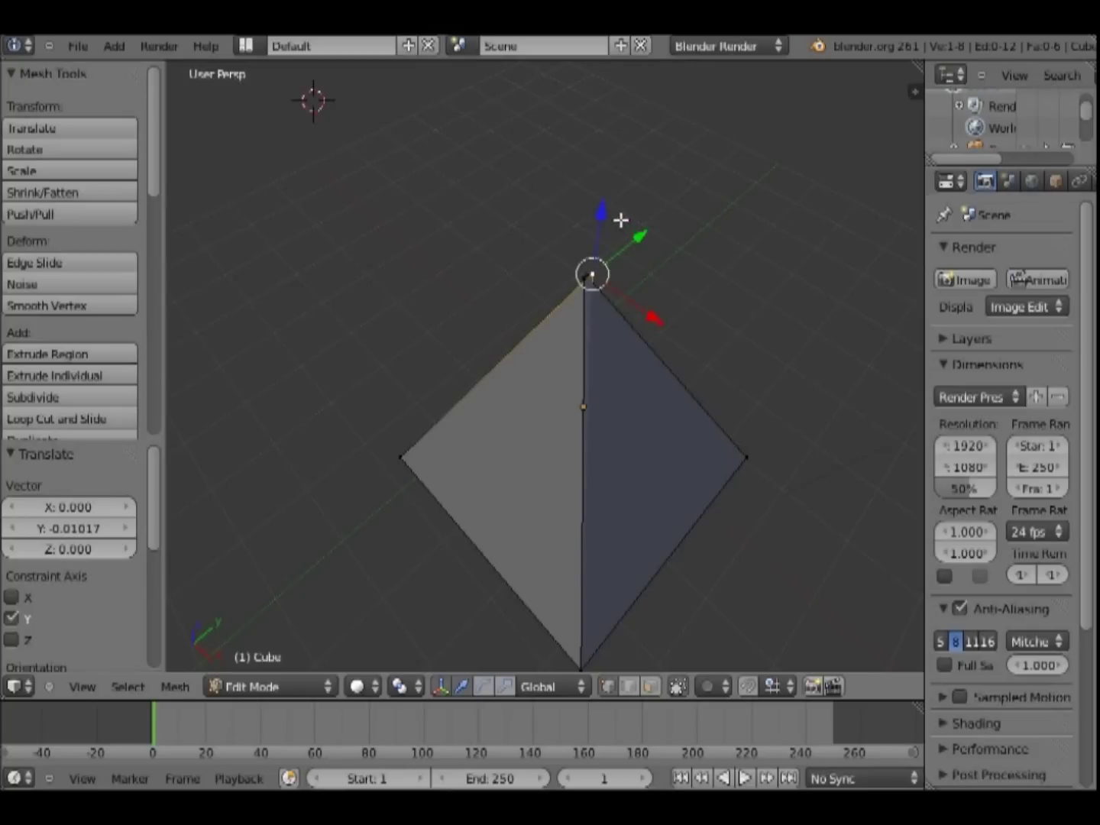
{"action": "mouse_move", "coordinate": [605, 215]}
{"action": "left_mouse_down"}
{"action": "mouse_move", "coordinate": [591, 201]}
{"action": "mouse_move", "coordinate": [591, 211]}
{"action": "left_mouse_up"}
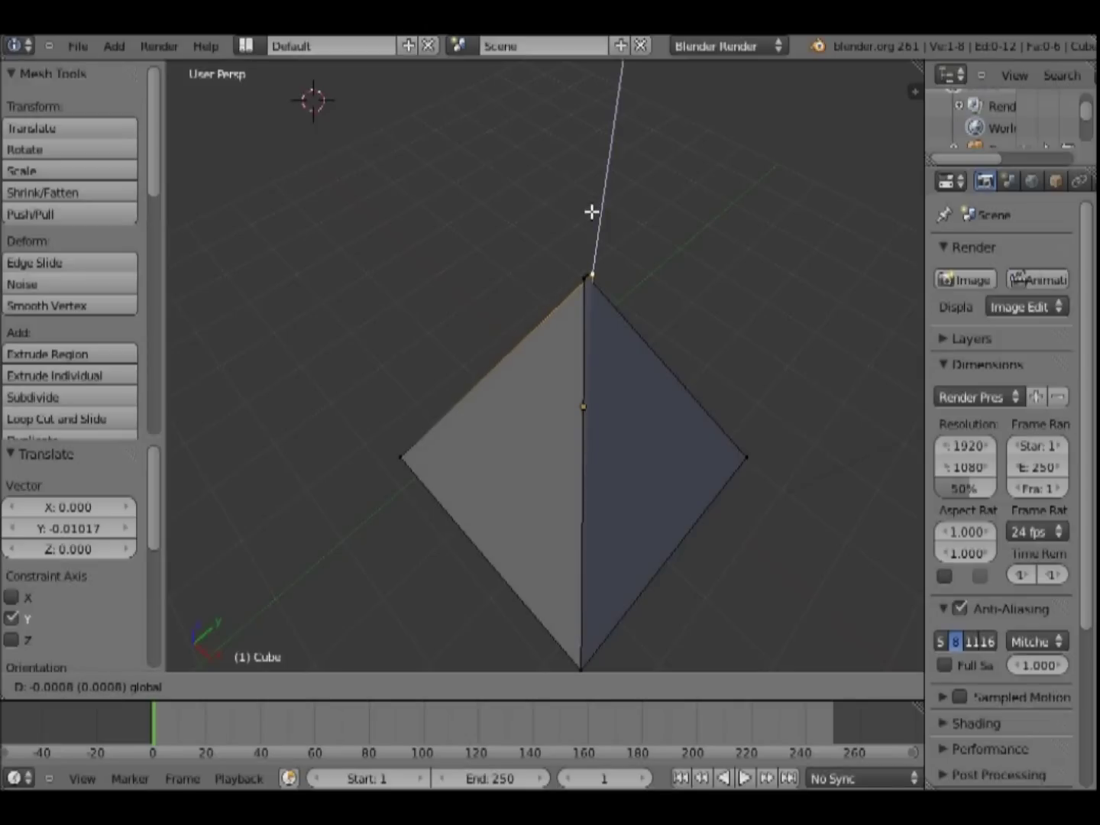
{"action": "left_click", "coordinate": [592, 211]}
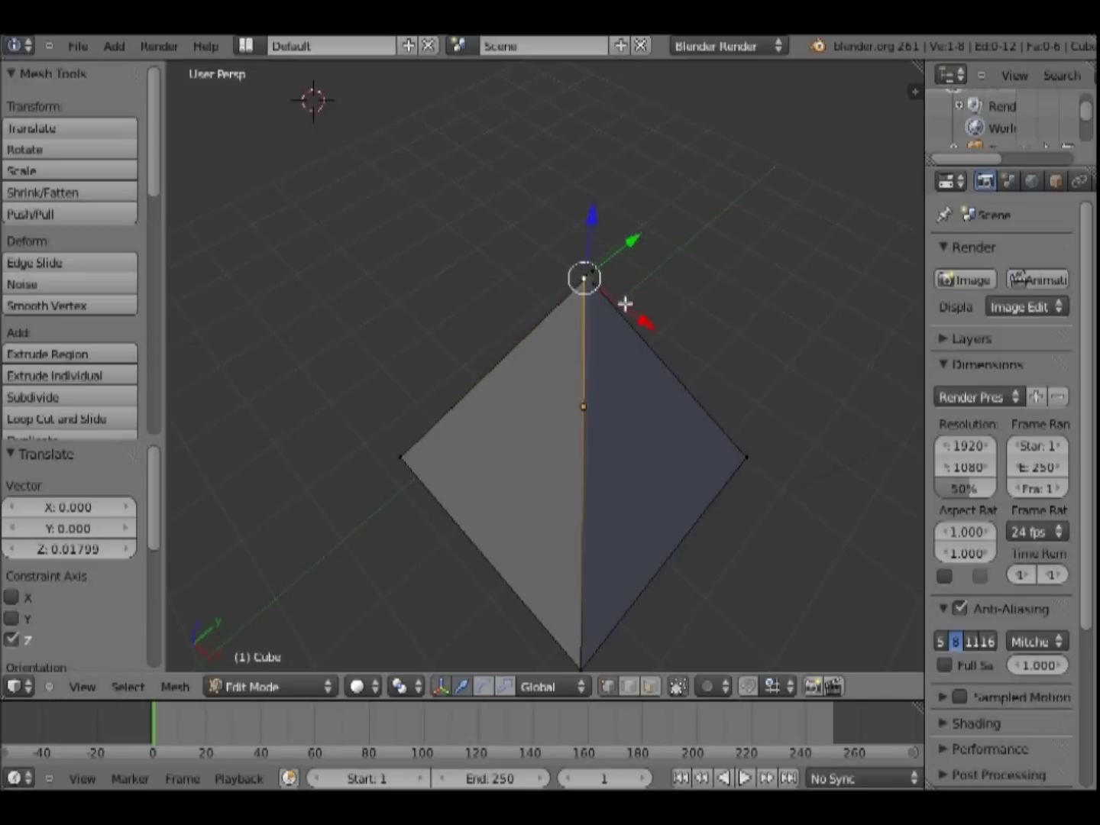
{"action": "left_click_drag", "start_coordinate": [628, 307], "coordinate": [637, 313]}
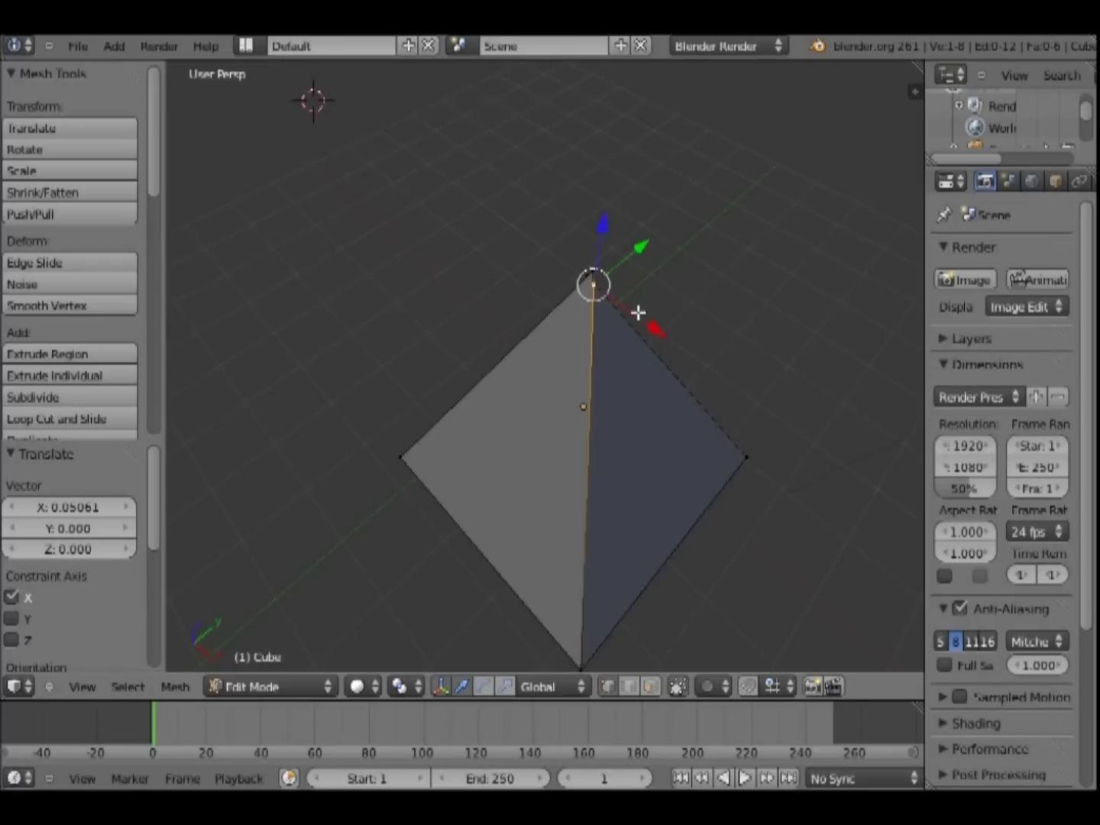
{"action": "right_click", "coordinate": [746, 460]}
{"action": "mouse_move", "coordinate": [720, 470]}
{"action": "middle_mouse_down"}
{"action": "mouse_move", "coordinate": [621, 465]}
{"action": "mouse_move", "coordinate": [498, 435]}
{"action": "middle_mouse_up"}
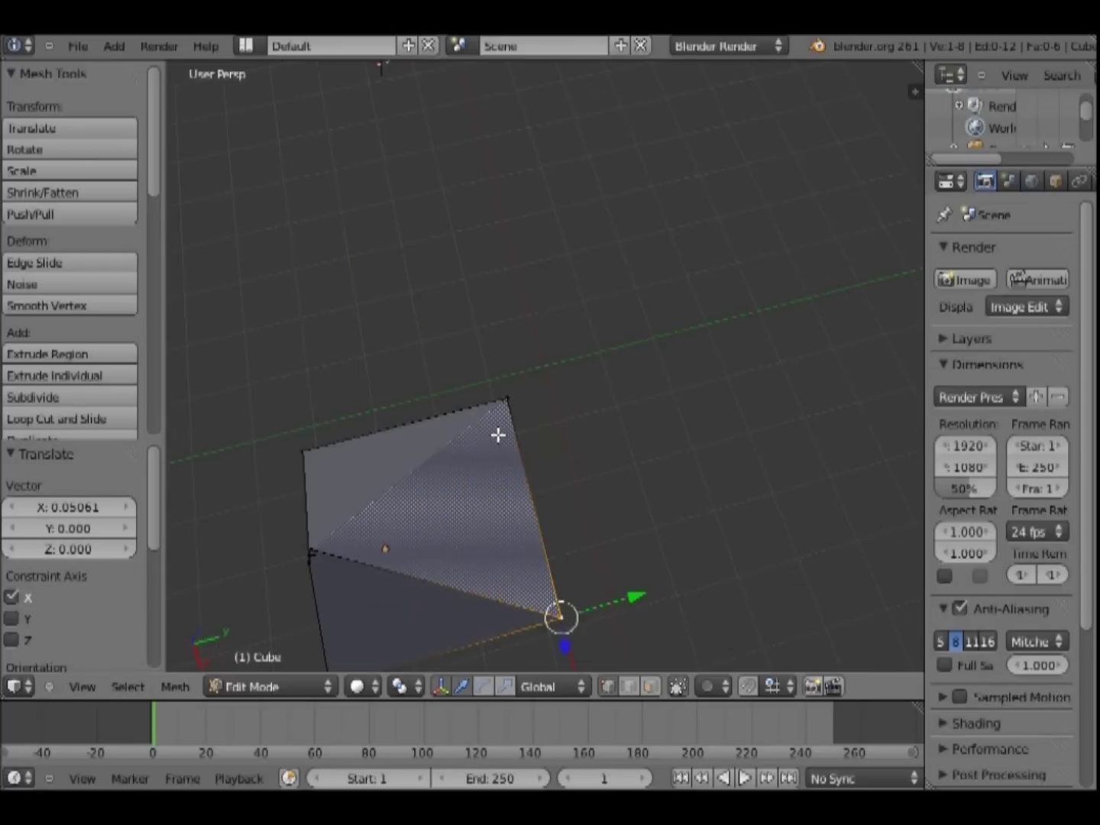
{"action": "mouse_move", "coordinate": [312, 501]}
{"action": "middle_mouse_down"}
{"action": "mouse_move", "coordinate": [251, 514]}
{"action": "mouse_move", "coordinate": [250, 527]}
{"action": "mouse_move", "coordinate": [243, 516]}
{"action": "mouse_move", "coordinate": [317, 516]}
{"action": "middle_mouse_up"}
{"action": "middle_click_drag", "start_coordinate": [423, 523], "coordinate": [516, 541]}
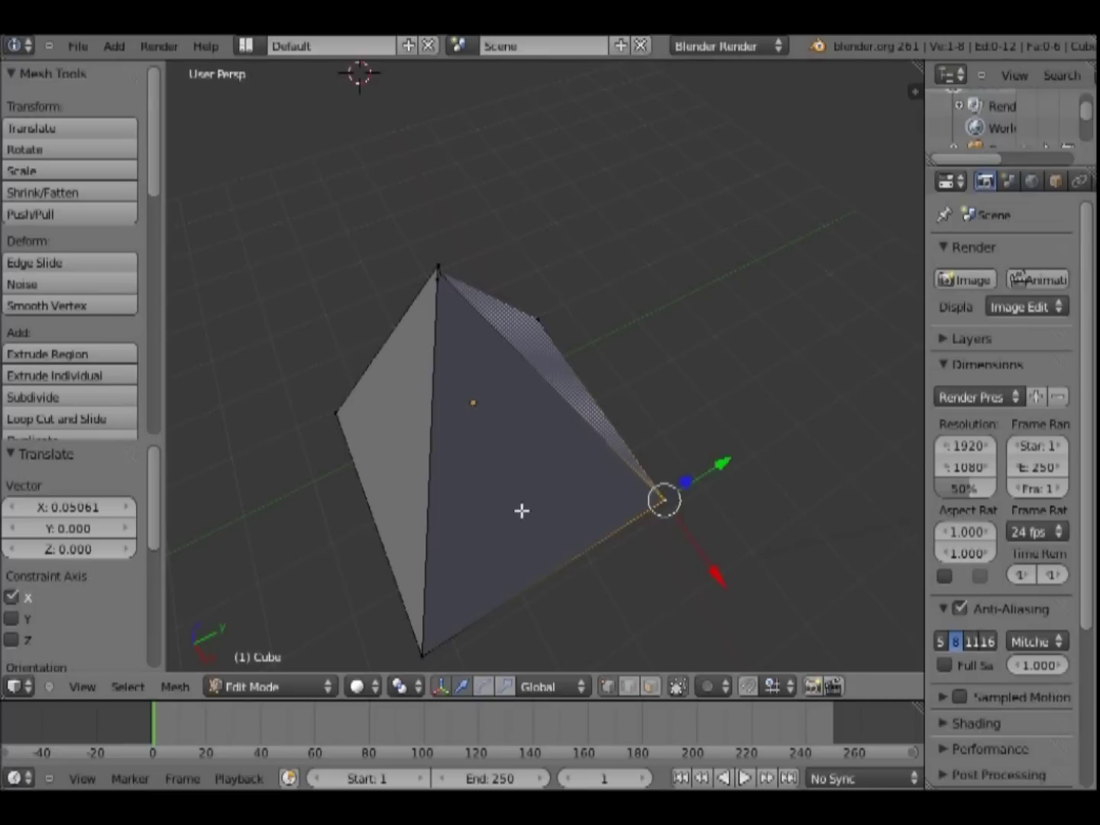
{"action": "key", "text": "KP_5"}
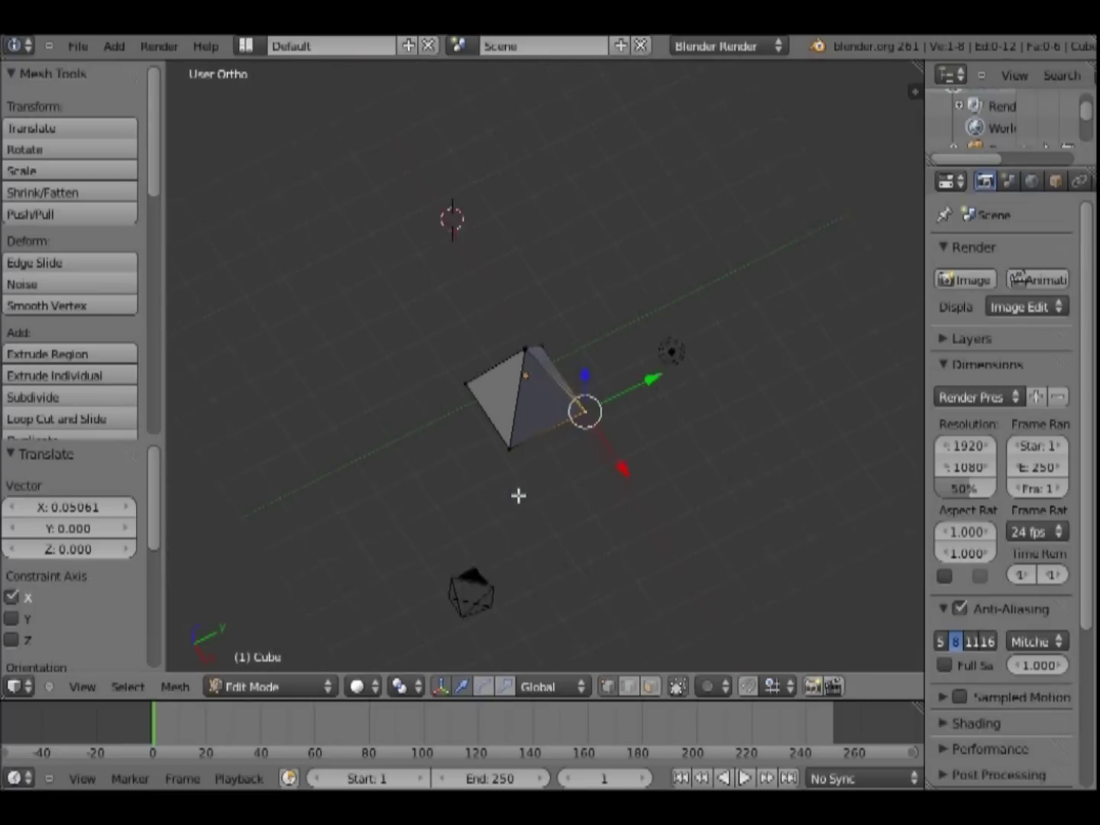
{"action": "key", "text": "KP_8"}
{"action": "key", "text": "KP_8"}
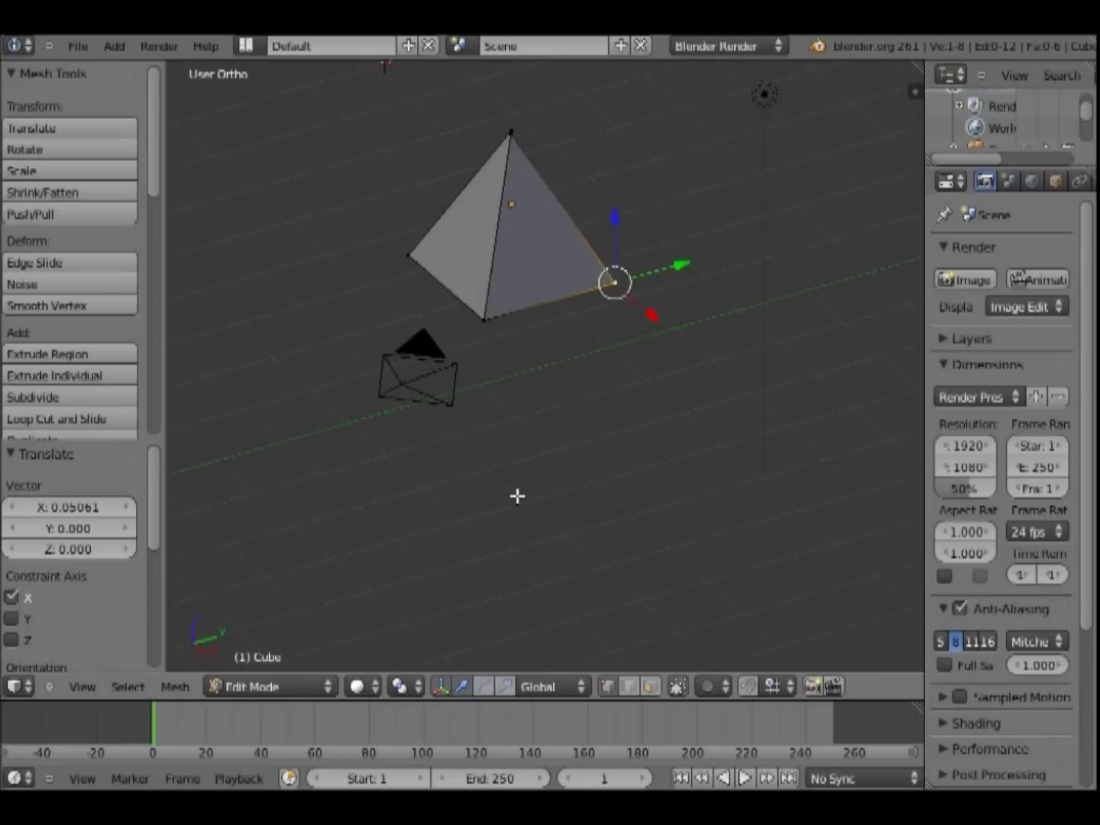
{"action": "key", "text": "KP_8"}
{"action": "key", "text": "KP_8"}
{"action": "key", "text": "KP_8"}
{"action": "key", "text": "KP_8"}
{"action": "key", "text": "KP_4"}
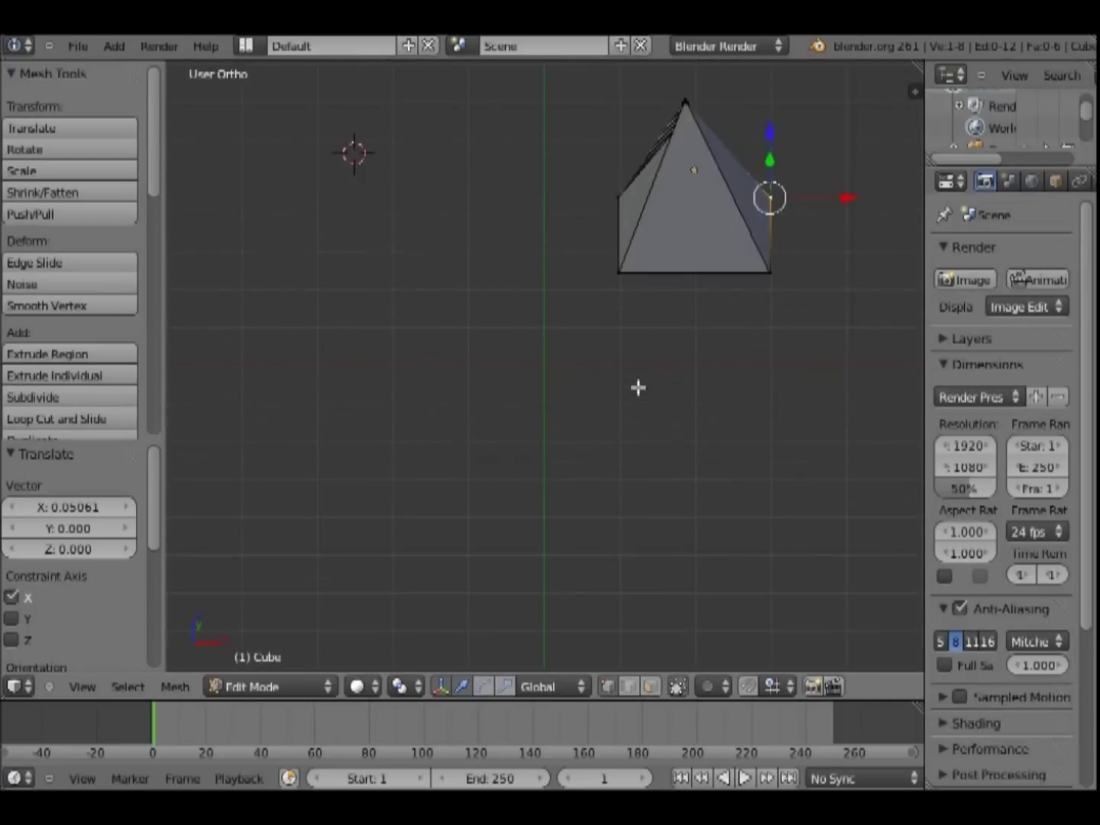
{"action": "key", "text": "KP_4"}
{"action": "key", "text": "KP_2"}
{"action": "key", "text": "KP_4"}
{"action": "key", "text": "KP_4"}
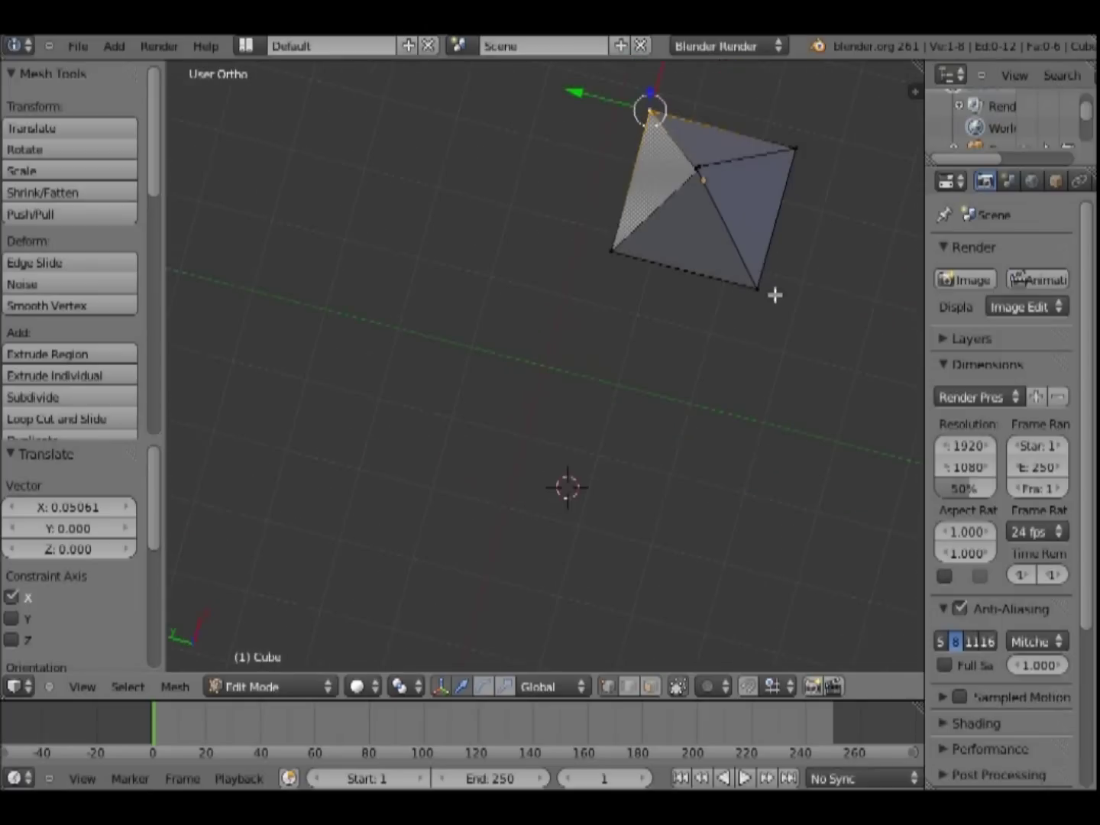
{"action": "key", "text": "KP_4"}
{"action": "key", "text": "KP_4"}
{"action": "middle_click_drag", "start_coordinate": [738, 250], "coordinate": [588, 200]}
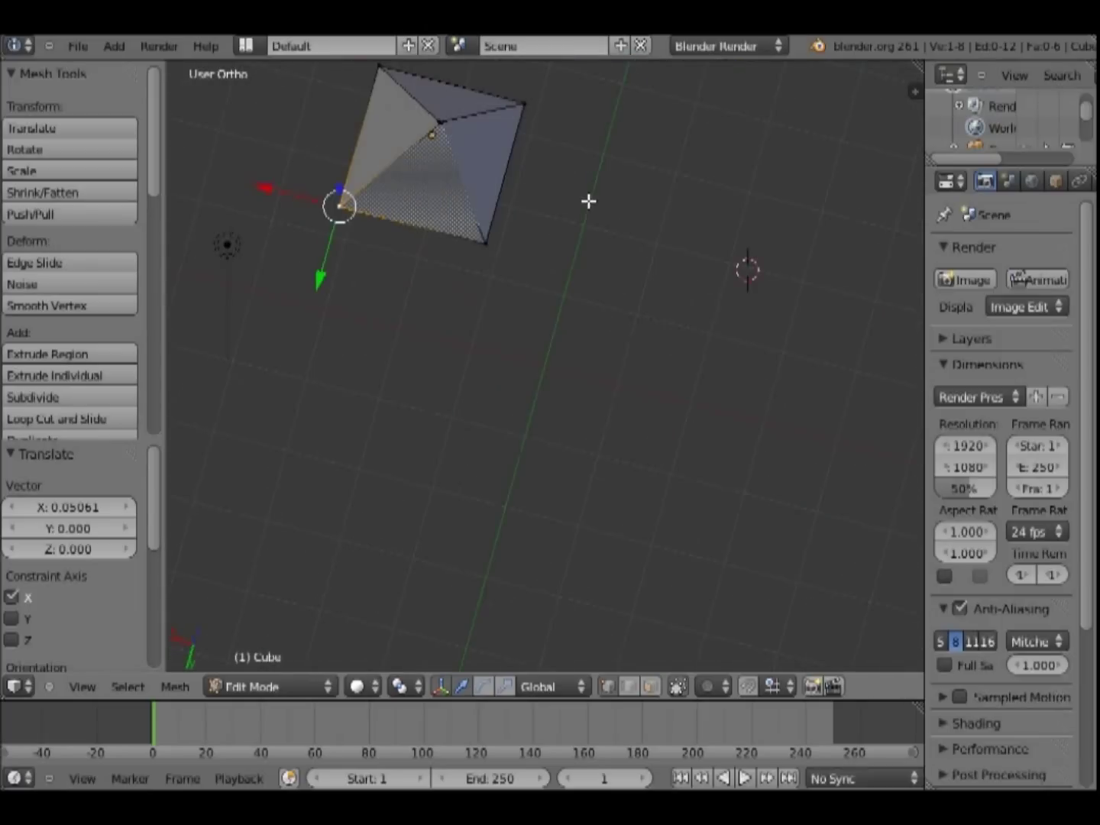
{"action": "key", "text": "KP_8"}
{"action": "key", "text": "KP_8"}
{"action": "key", "text": "KP_2"}
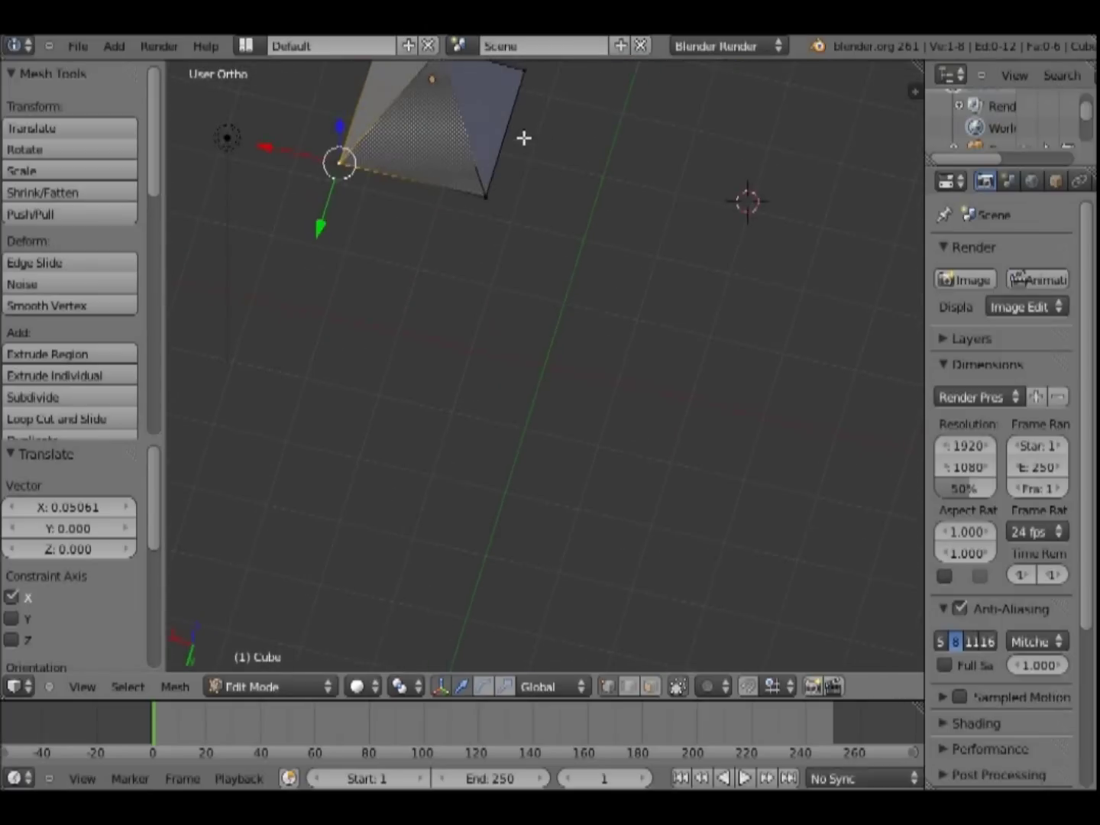
{"action": "key", "text": "KP_2"}
{"action": "key", "text": "KP_6"}
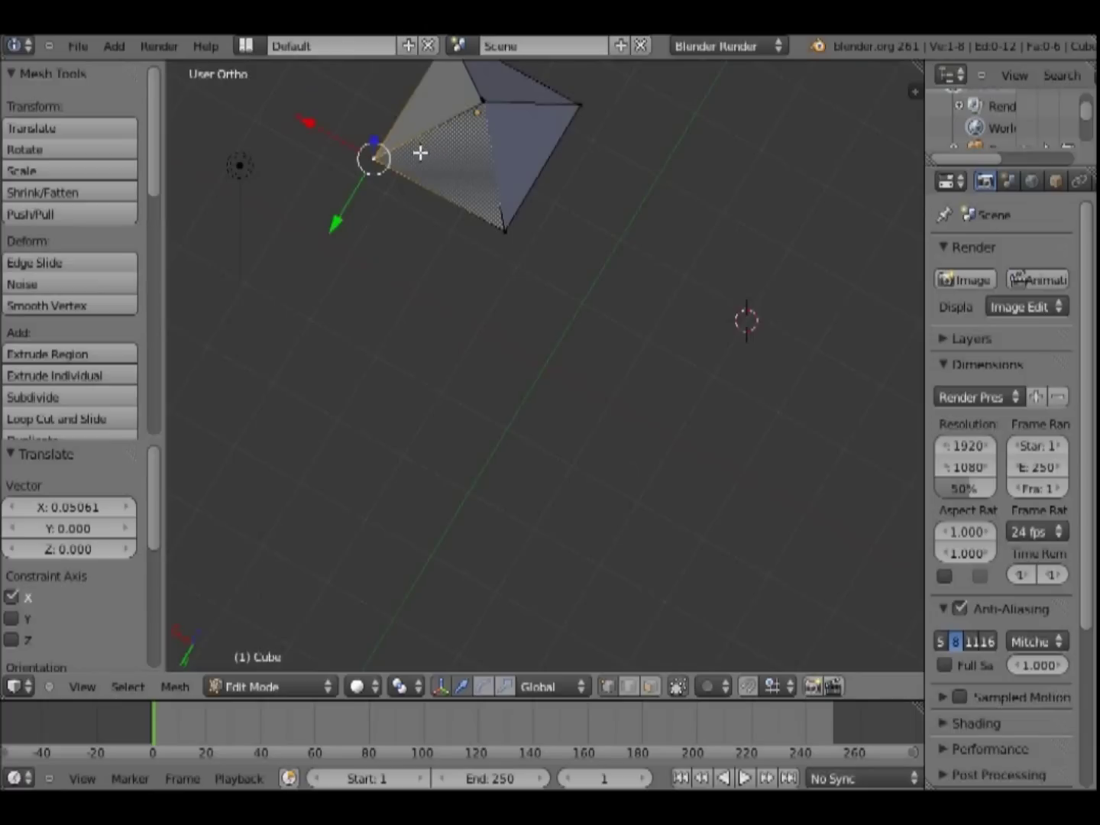
{"action": "key", "text": "KP_5"}
{"action": "scroll", "coordinate": [452, 134], "scroll_direction": "down", "scroll_amount": 2}
{"action": "scroll", "coordinate": [444, 164], "scroll_direction": "down", "scroll_amount": 2}
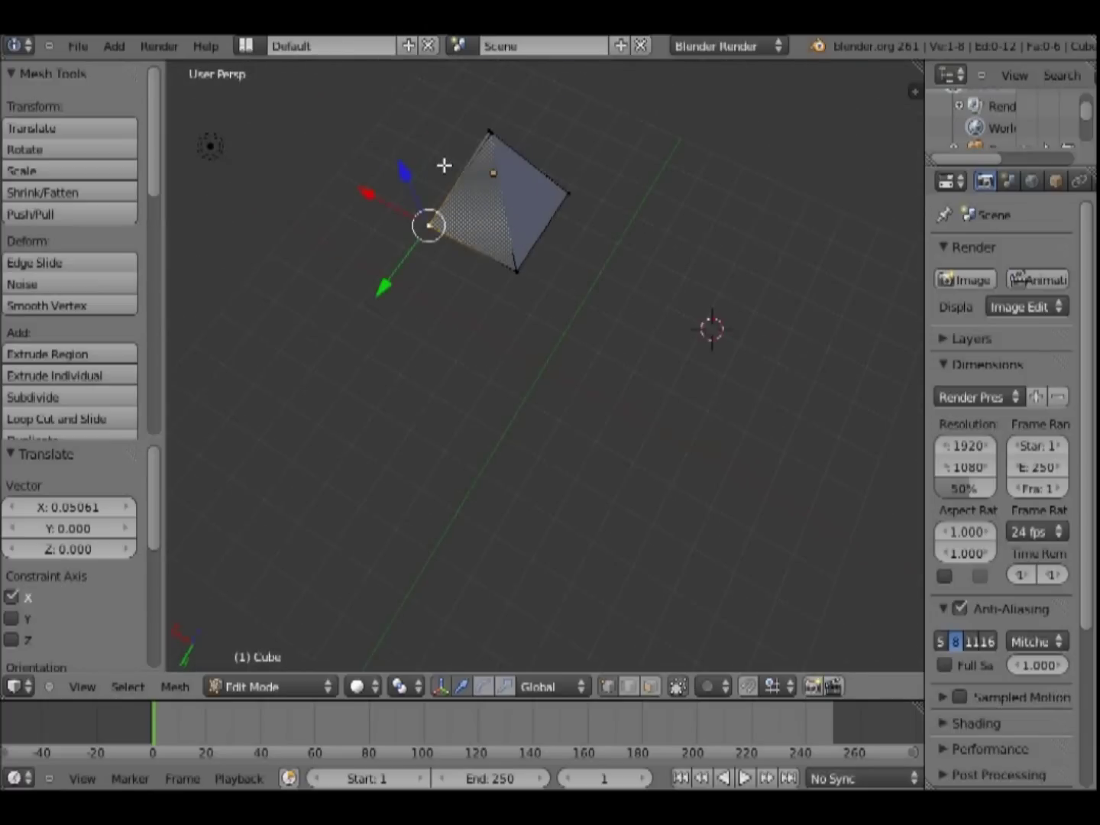
{"action": "key", "text": "KP_6"}
{"action": "key", "text": "KP_6"}
{"action": "key", "text": "KP_6"}
{"action": "key", "text": "KP_6"}
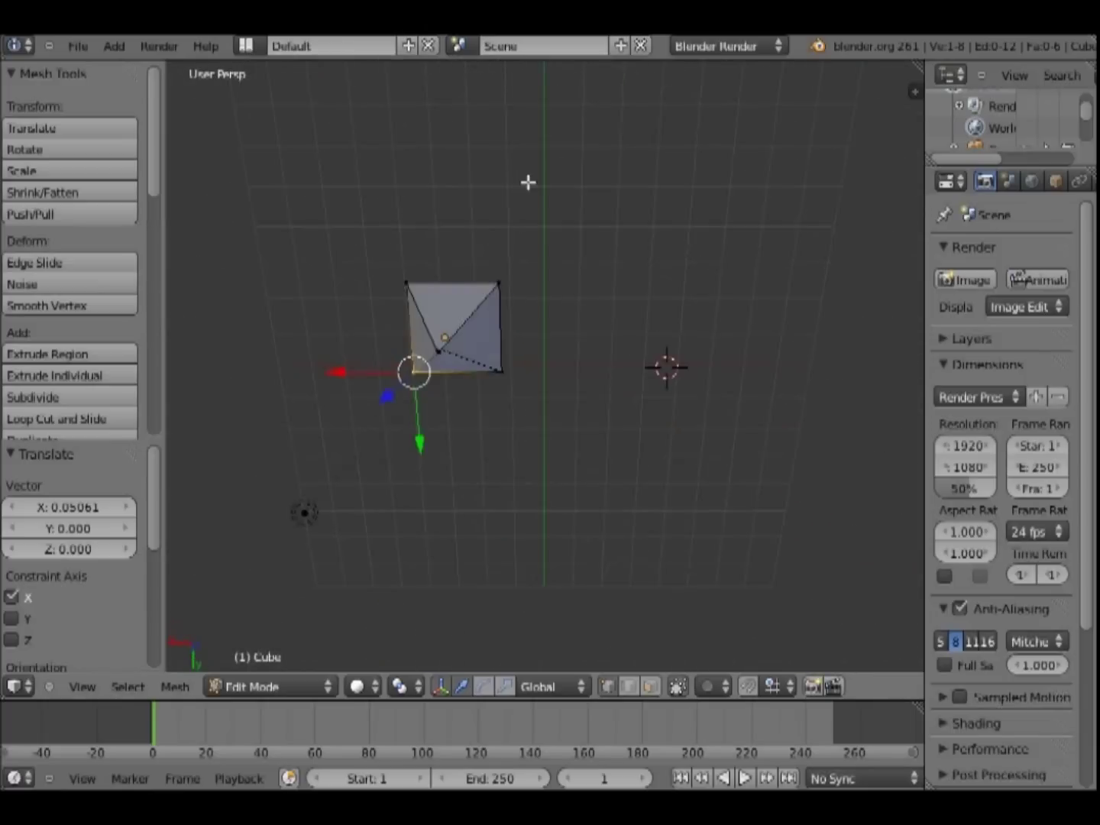
{"action": "key", "text": "KP_6"}
{"action": "key", "text": "KP_6"}
{"action": "key", "text": "KP_6"}
{"action": "key", "text": "KP_6"}
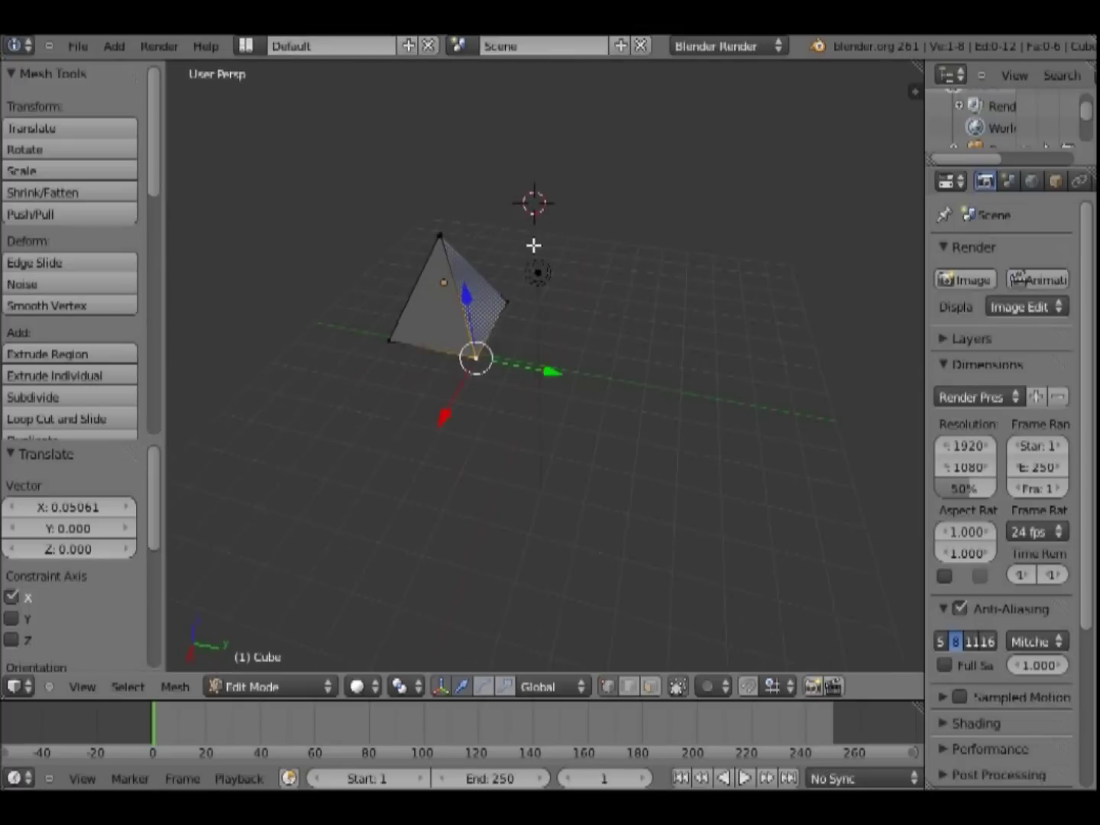
{"action": "key", "text": "KP_6"}
{"action": "key", "text": "KP_6"}
{"action": "key", "text": "KP_6"}
{"action": "key", "text": "KP_6"}
{"action": "key", "text": "KP_6"}
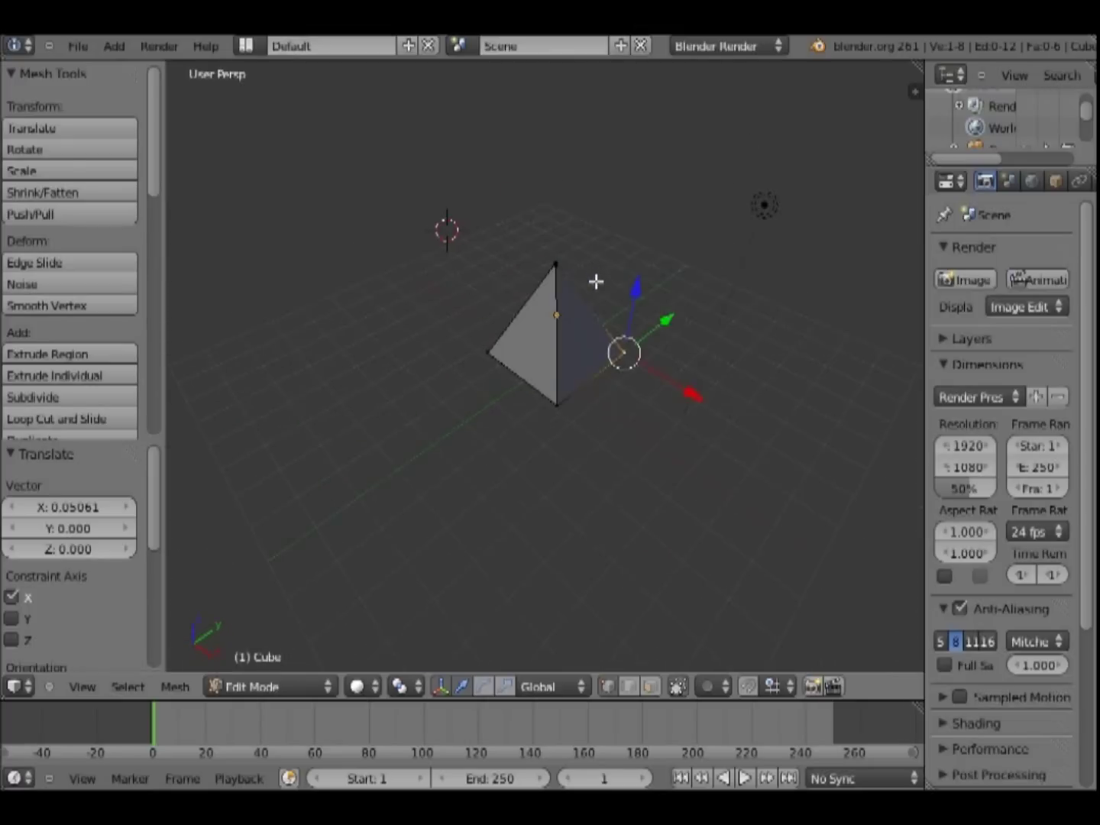
{"action": "key", "text": "KP_2"}
{"action": "scroll", "coordinate": [589, 318], "scroll_direction": "up", "scroll_amount": 2}
{"action": "scroll", "coordinate": [576, 336], "scroll_direction": "up", "scroll_amount": 3}
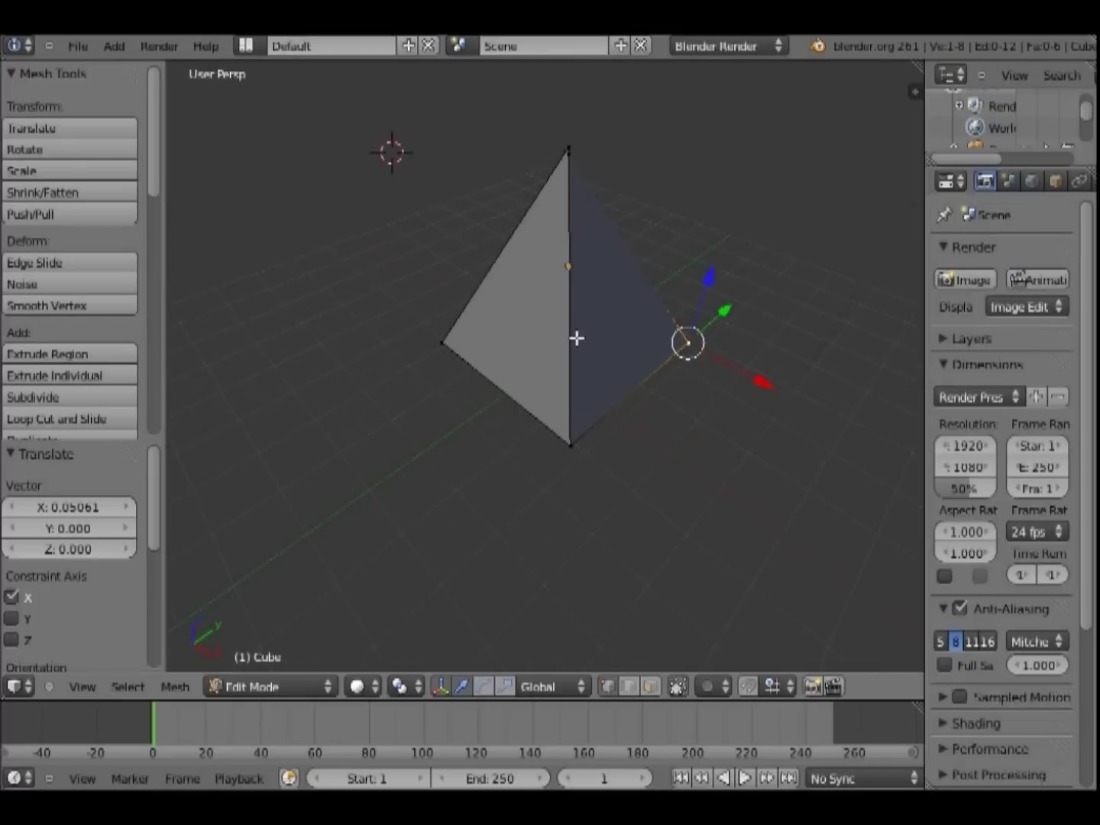